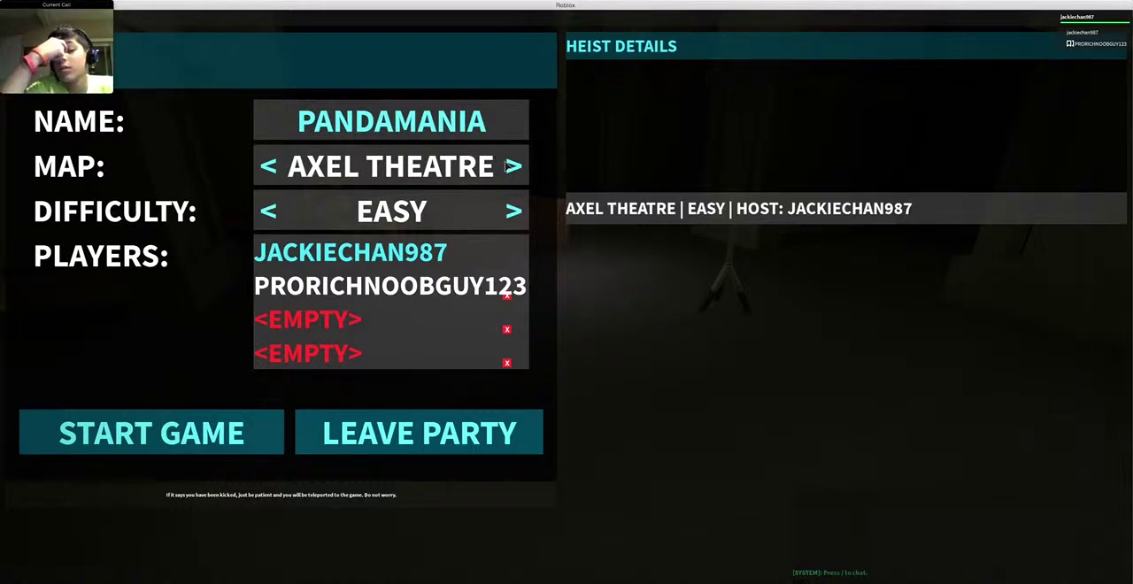
Step: Cycle the party map past the banks and theatre to WAREHOUSE HEIST on Easy, then launch it
{"action": "left_click", "coordinate": [507, 167]}
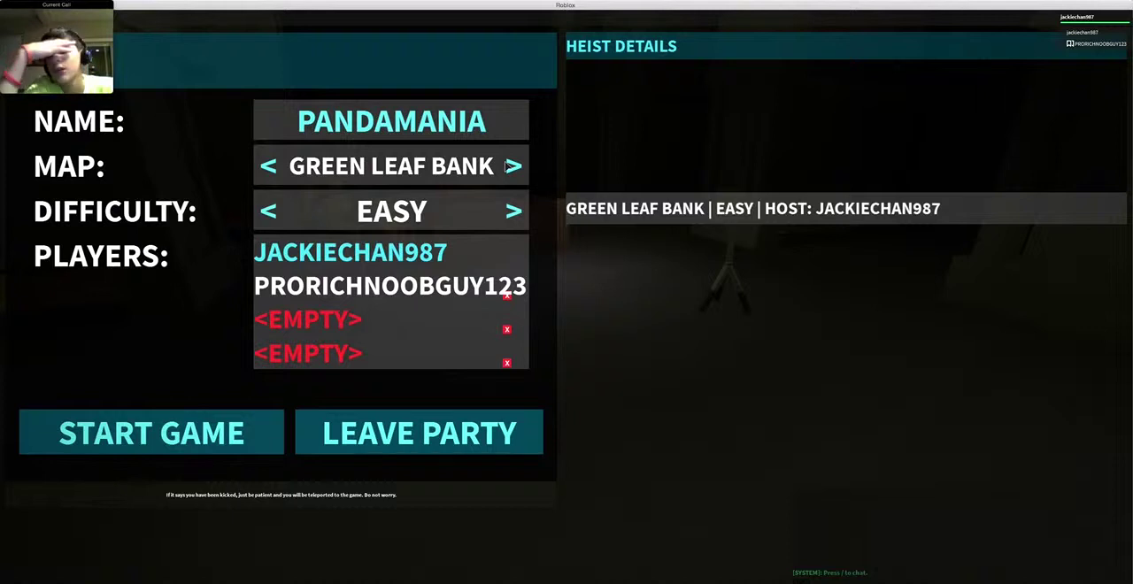
{"action": "left_click", "coordinate": [507, 167]}
{"action": "left_click", "coordinate": [507, 167]}
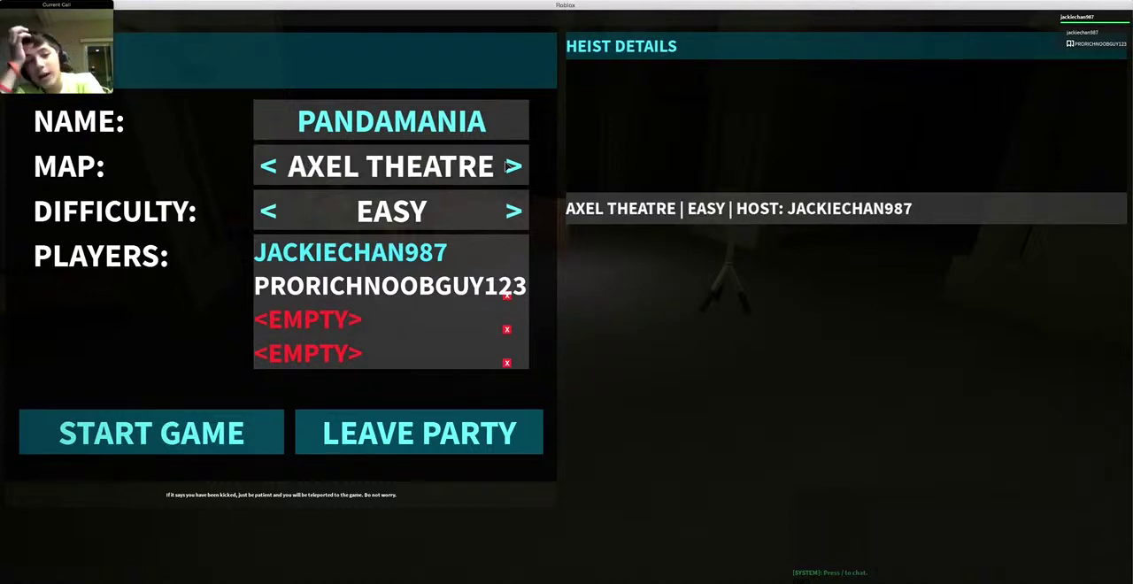
{"action": "left_click", "coordinate": [507, 167]}
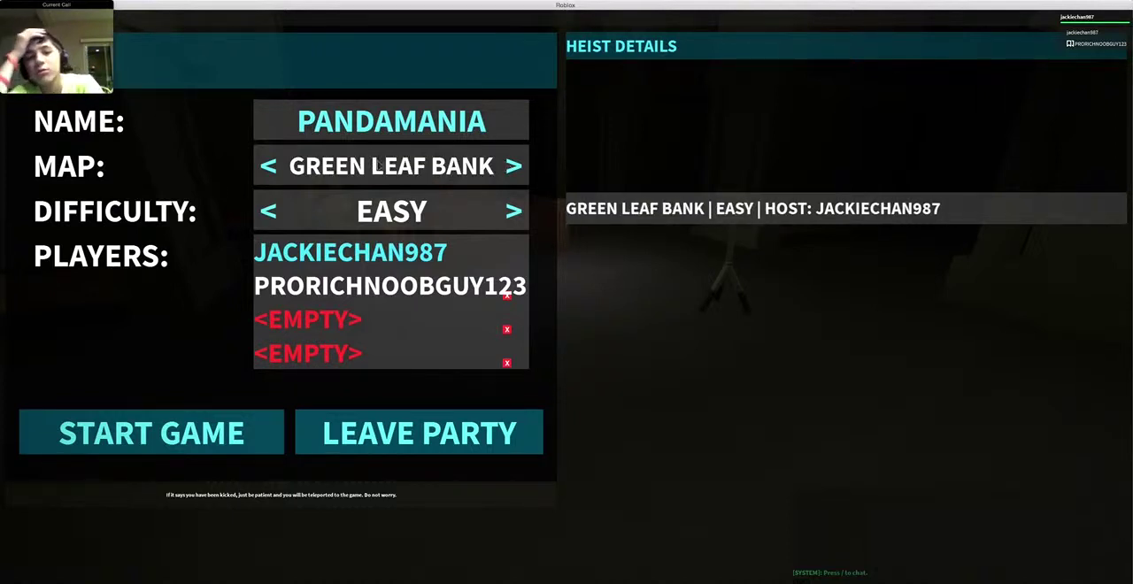
{"action": "left_click", "coordinate": [510, 173]}
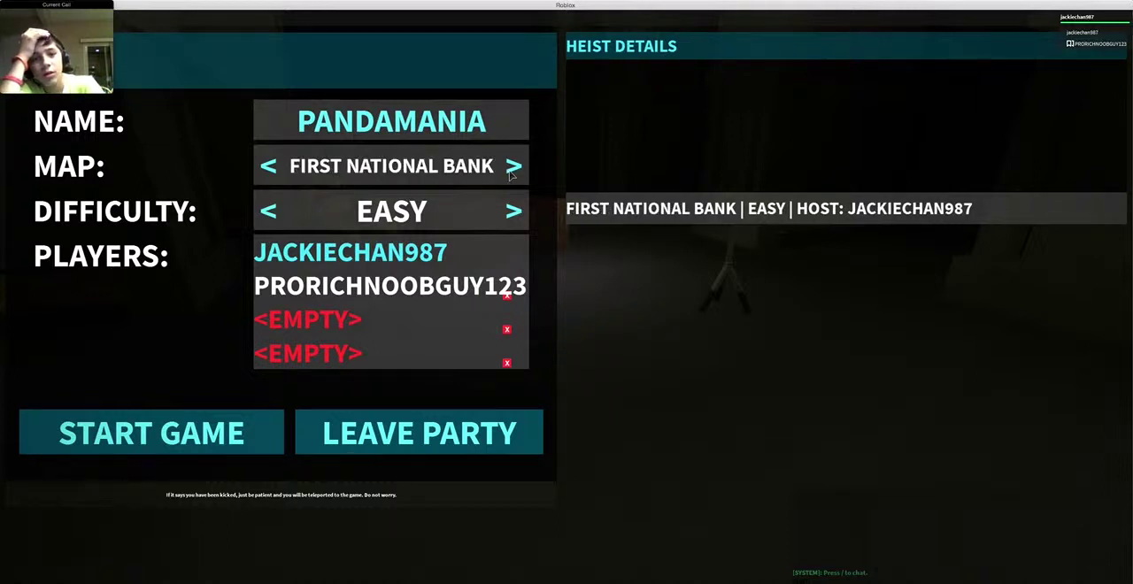
{"action": "left_click", "coordinate": [511, 175]}
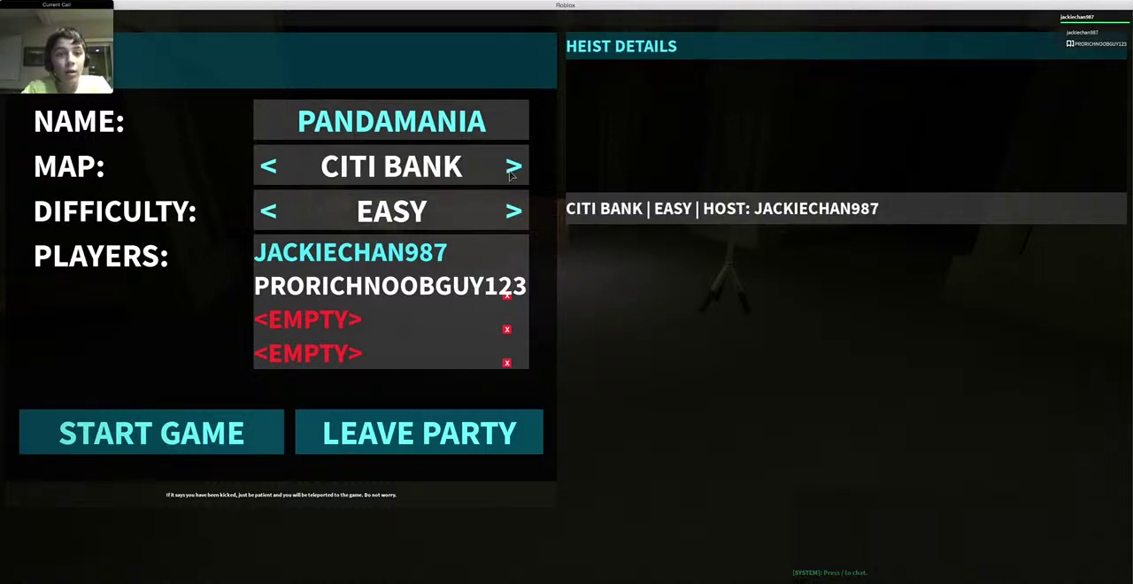
{"action": "left_click", "coordinate": [511, 175]}
{"action": "left_click", "coordinate": [510, 176]}
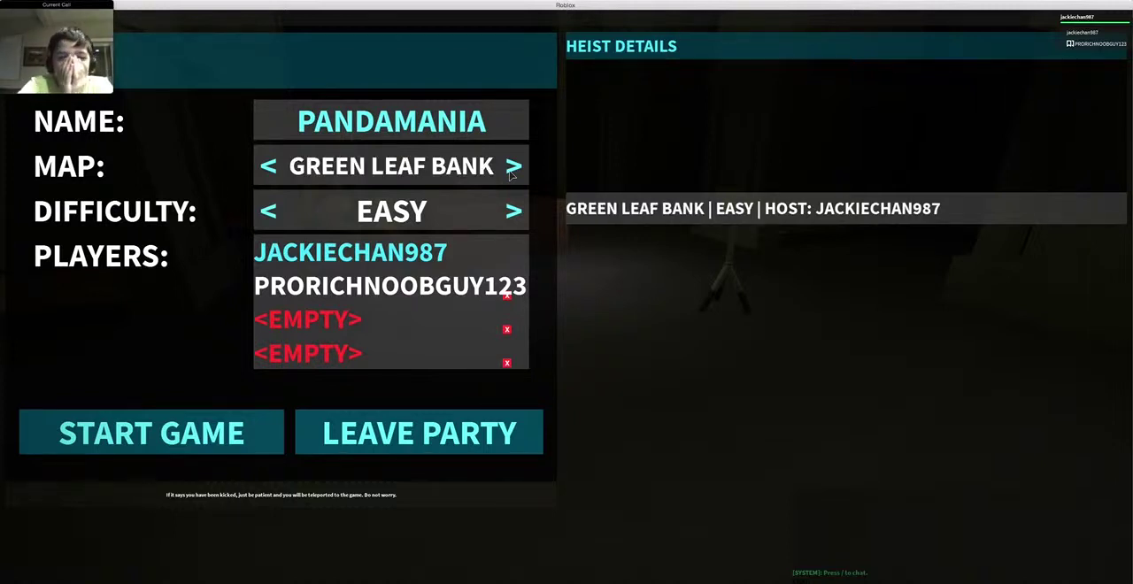
{"action": "left_click", "coordinate": [511, 175]}
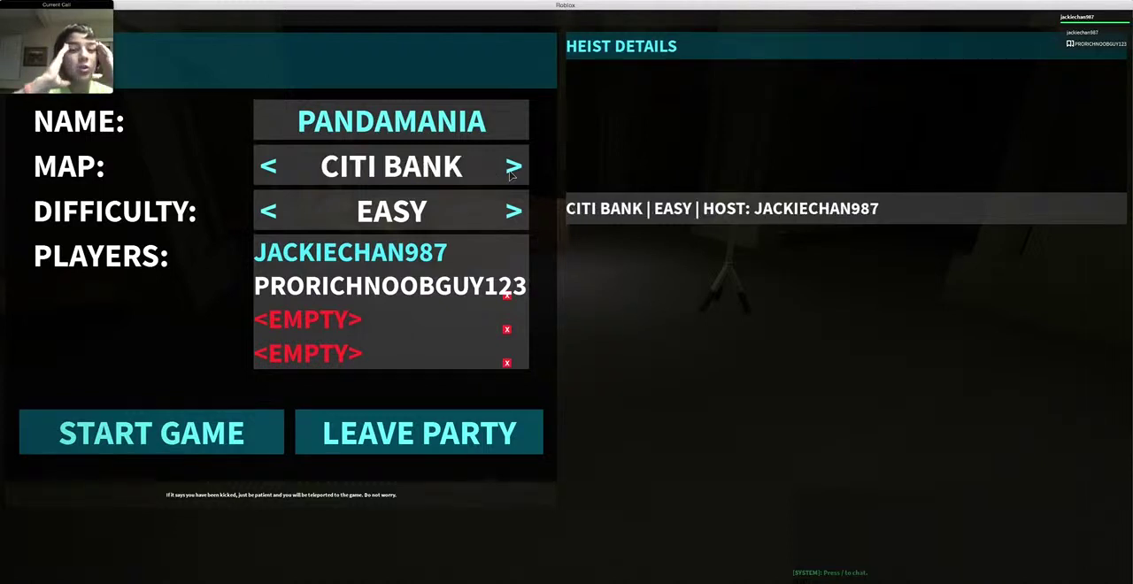
{"action": "left_click", "coordinate": [510, 175]}
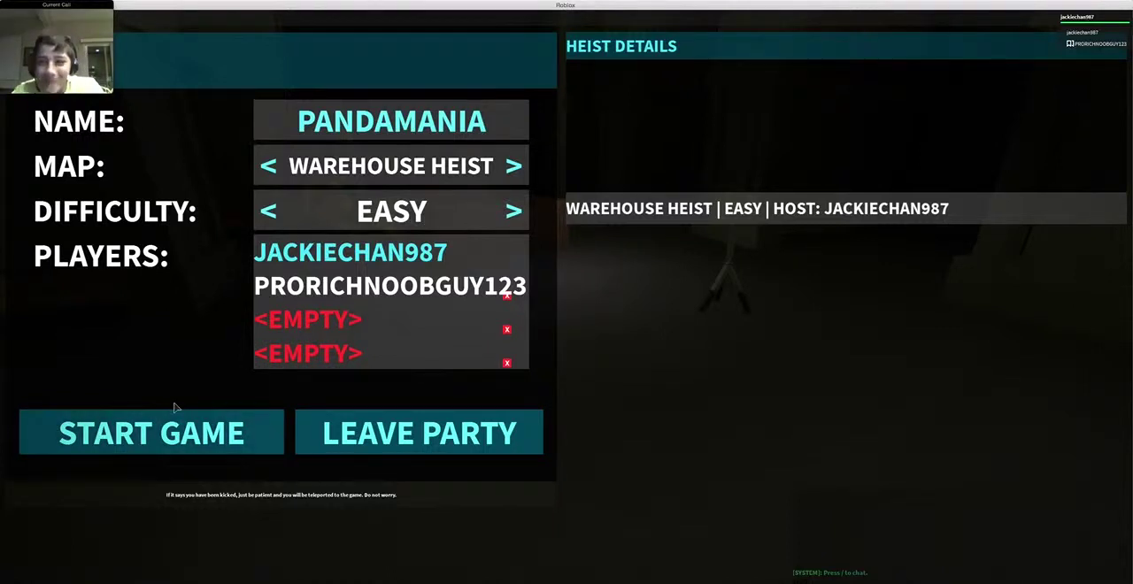
{"action": "left_click", "coordinate": [171, 431]}
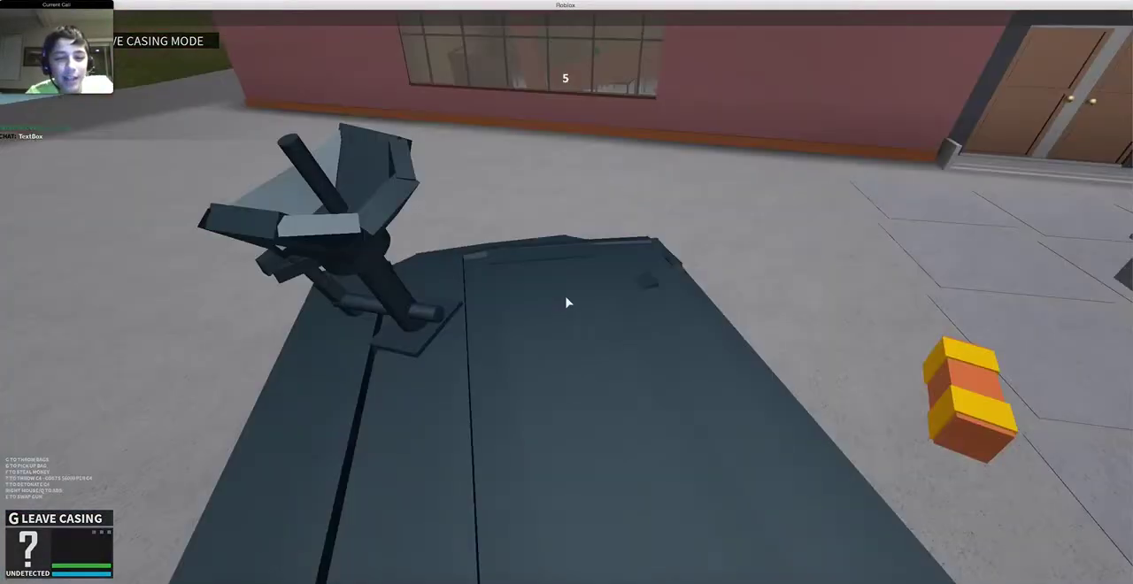
Step: Leave casing mode with the rifle drawn, vault the ledge and advance to the warehouse door
{"action": "key", "text": "g"}
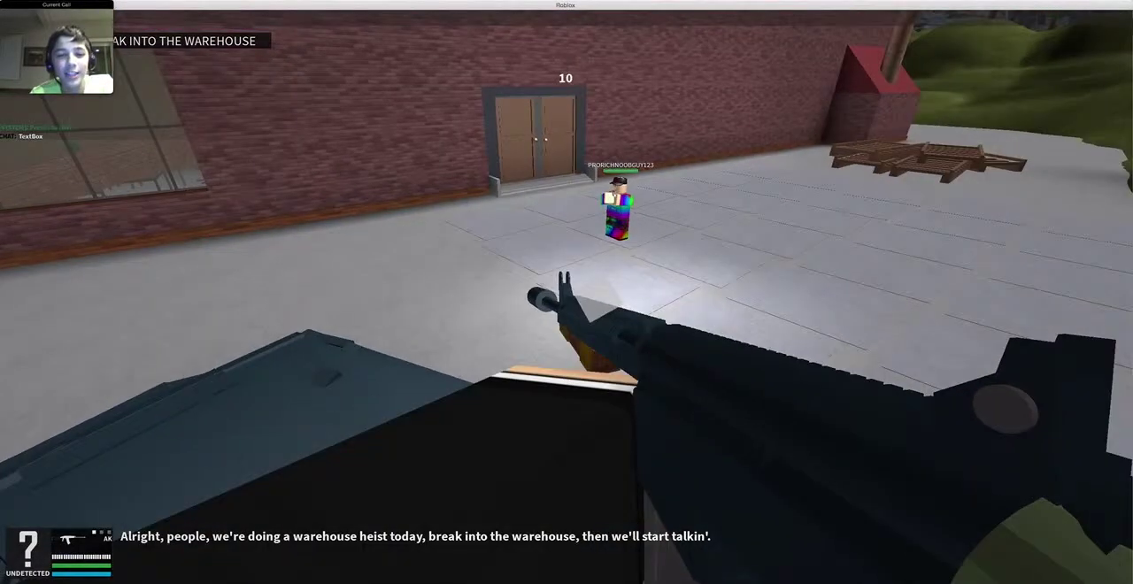
{"action": "key", "text": "space"}
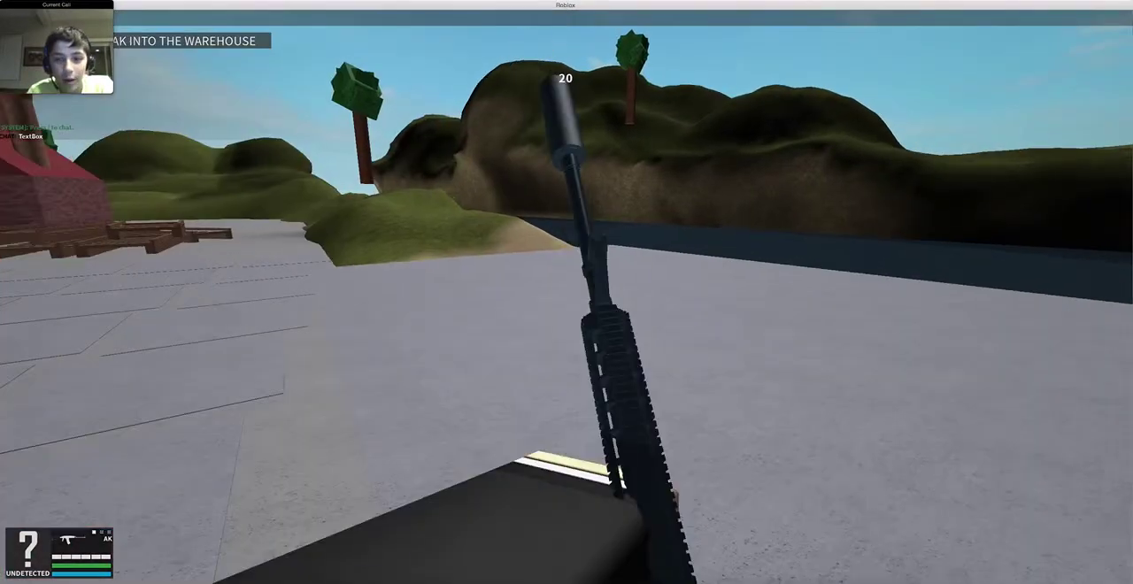
{"action": "key", "text": "w"}
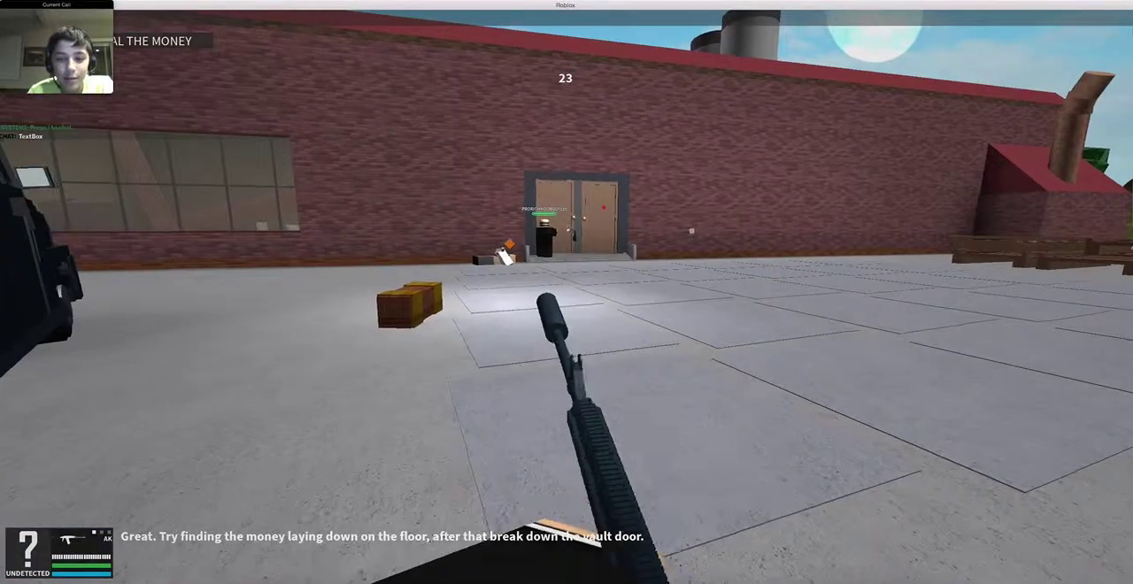
{"action": "key", "text": "w"}
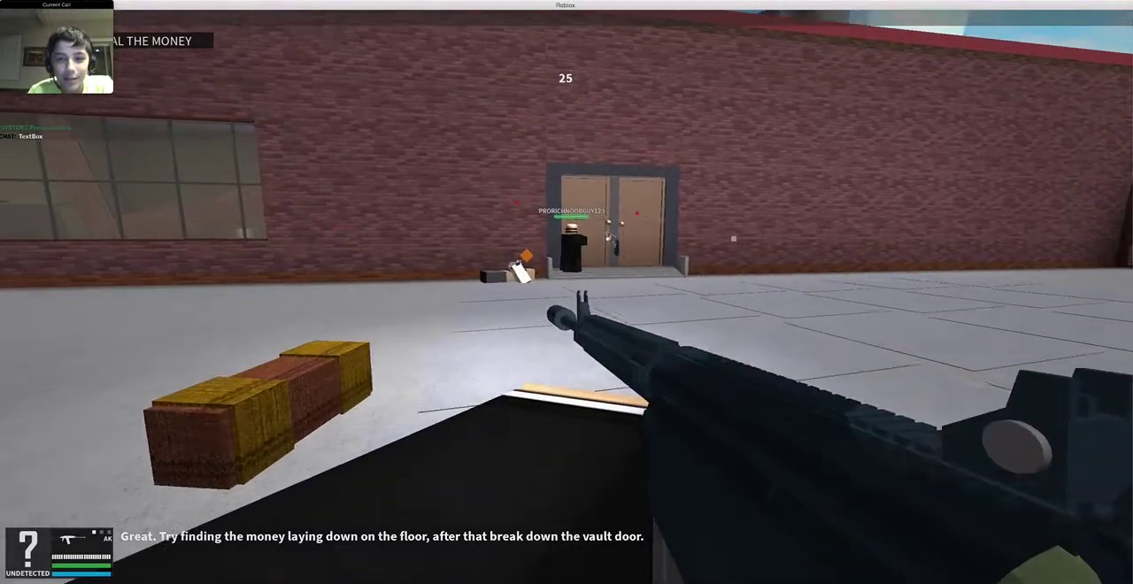
{"action": "key", "text": "w"}
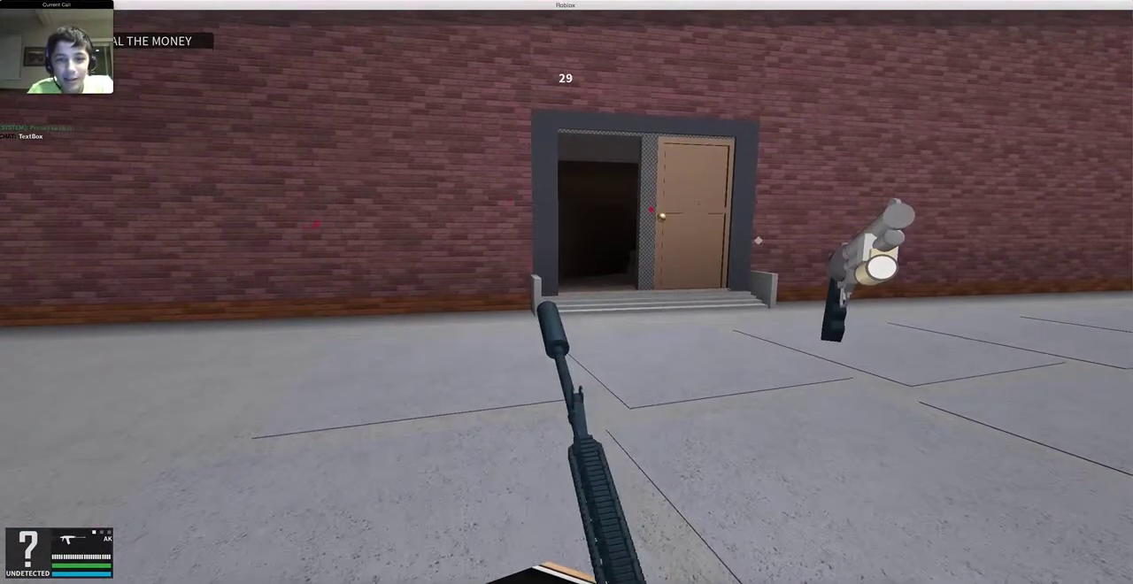
Step: Switch to the revolver, aim at the masked guard, then swap to the shotgun
{"action": "key", "text": "2"}
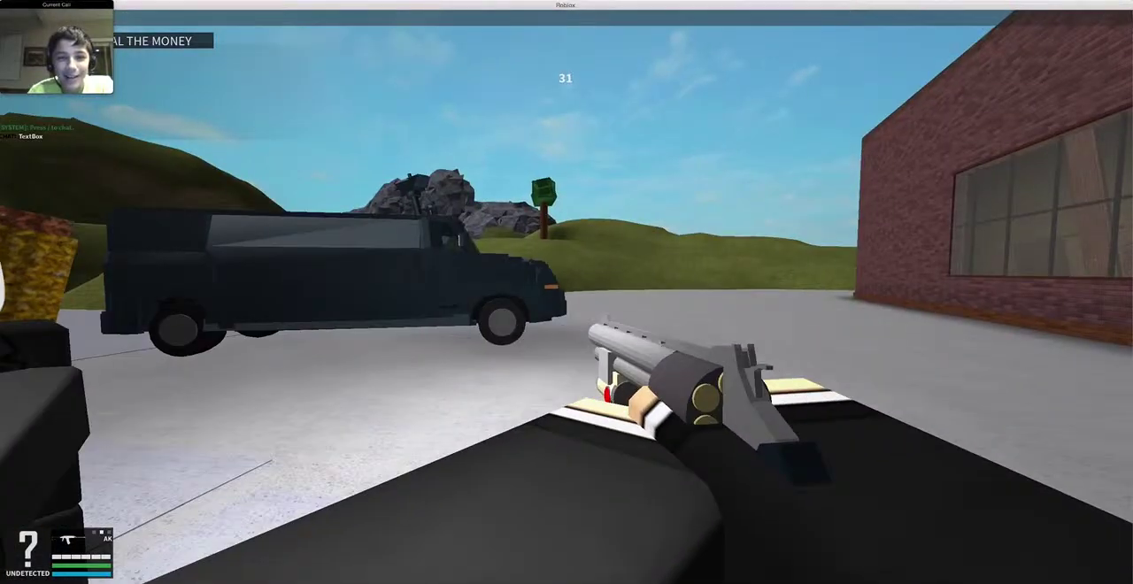
{"action": "key", "text": "r"}
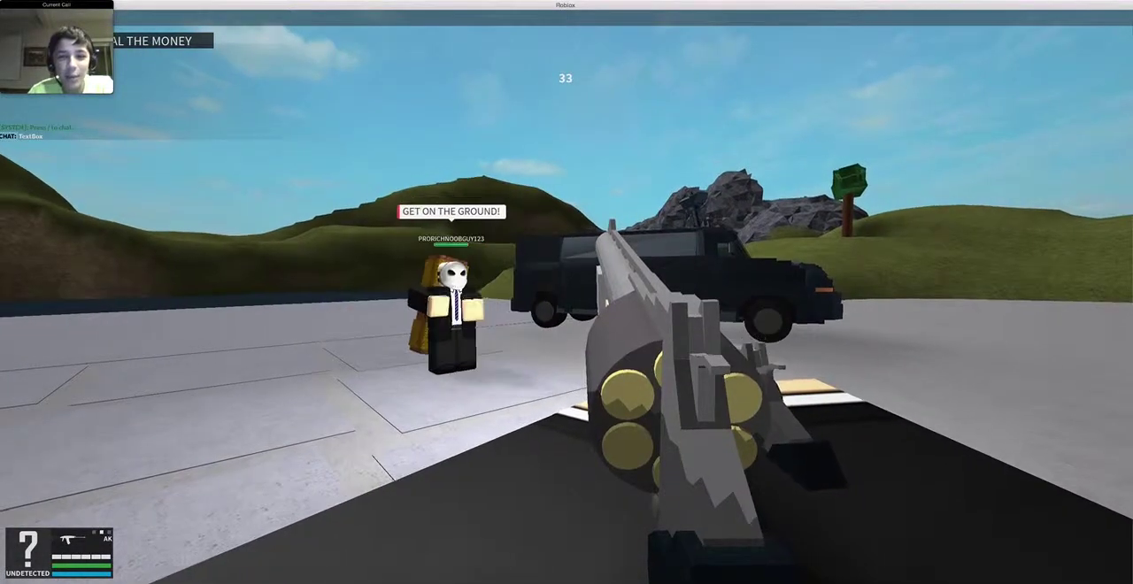
{"action": "key", "text": "3"}
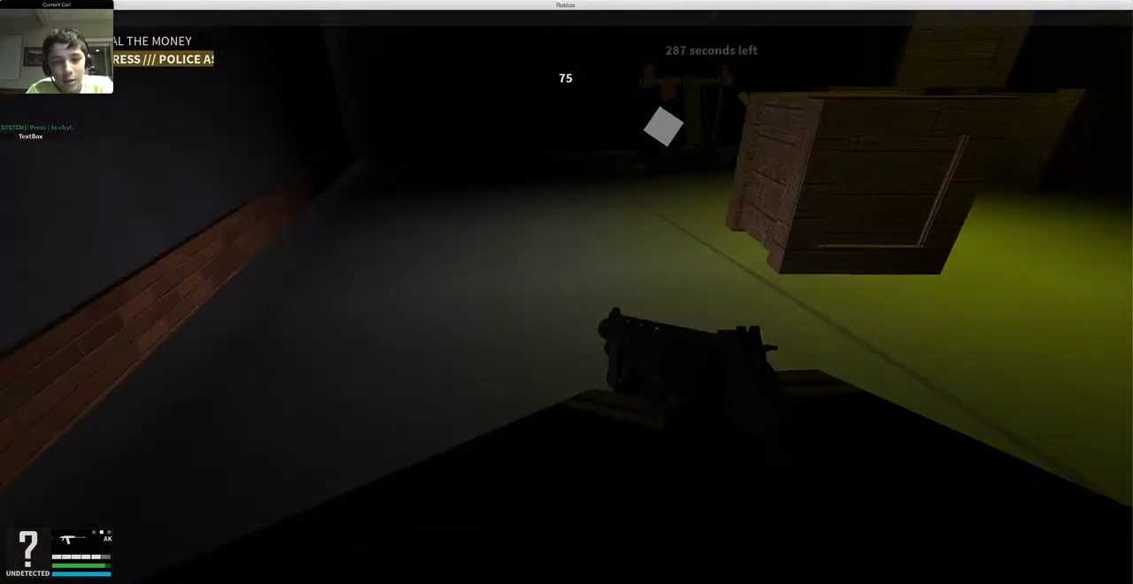
Step: Switch from the pistol to the shotgun, then bring up the pause menu listing both players
{"action": "key", "text": "2"}
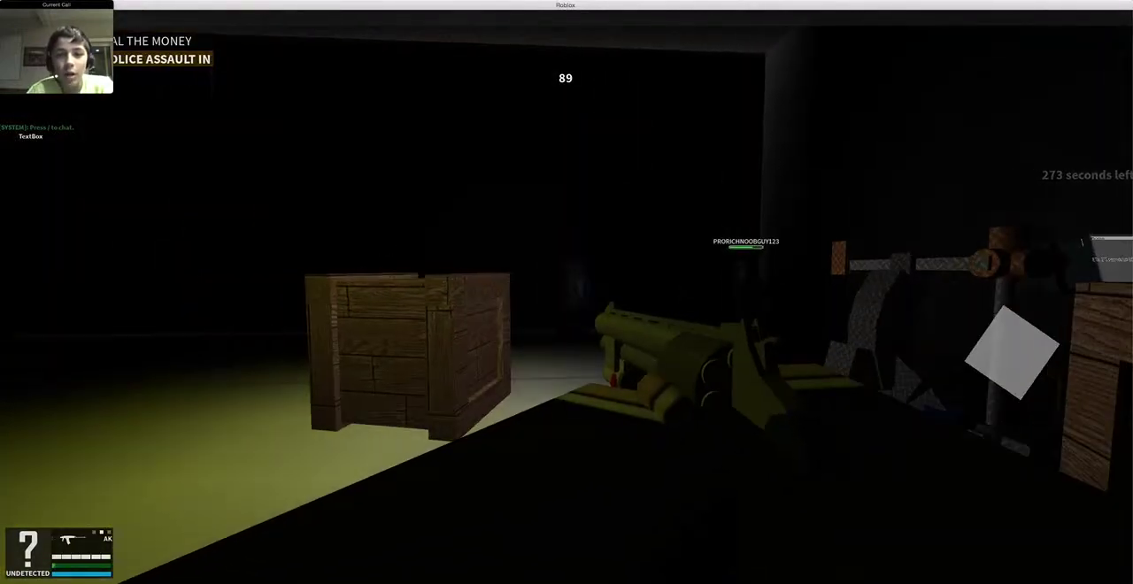
{"action": "key", "text": "Escape"}
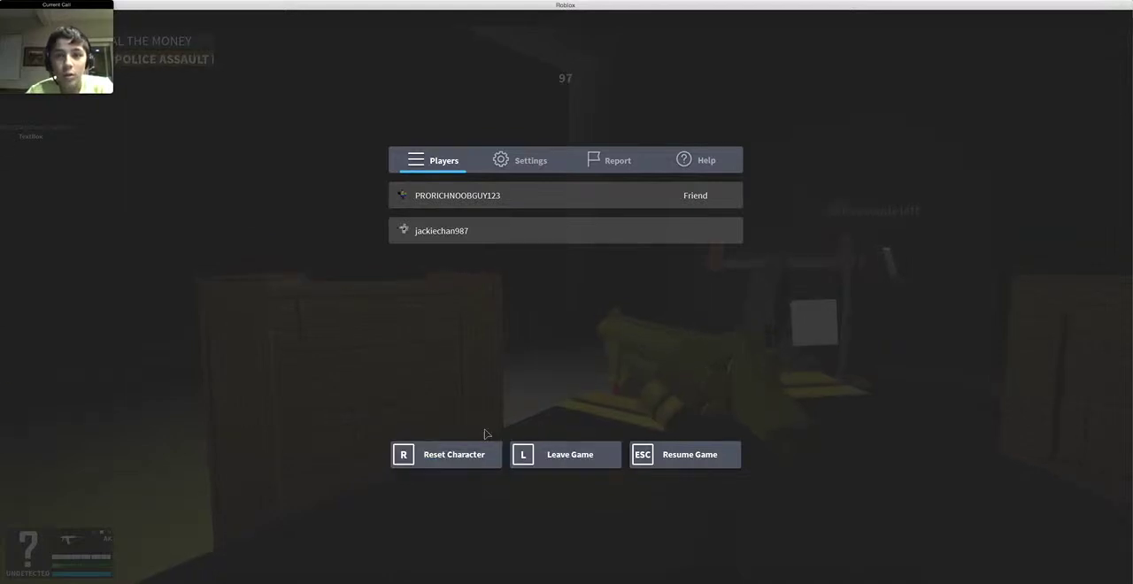
Step: Choose Reset Character in the pause menu and confirm the reset
{"action": "left_click", "coordinate": [470, 454]}
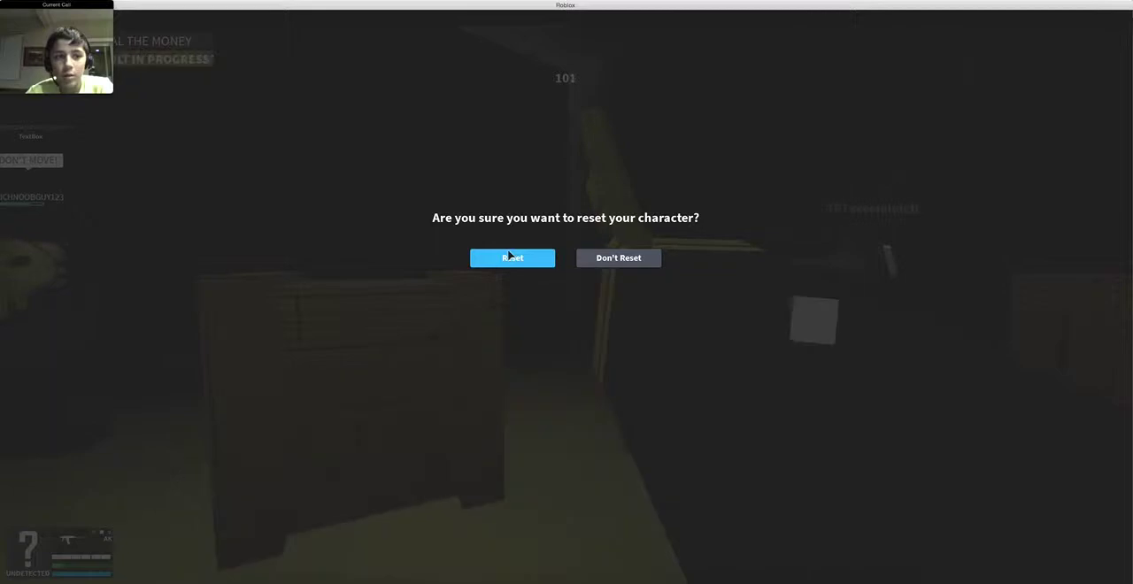
{"action": "left_click", "coordinate": [510, 255]}
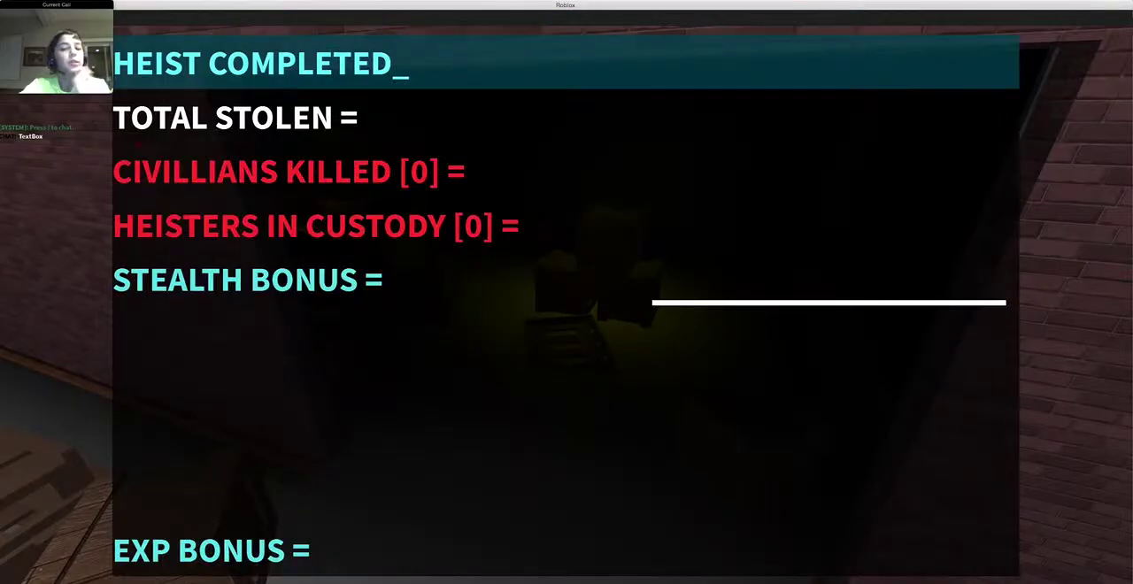
Step: Open the in-game menu over the Heist Completed results, then wait for the $36,360, level 21 main menu
{"action": "key", "text": "Escape"}
{"action": "key", "text": "Escape"}
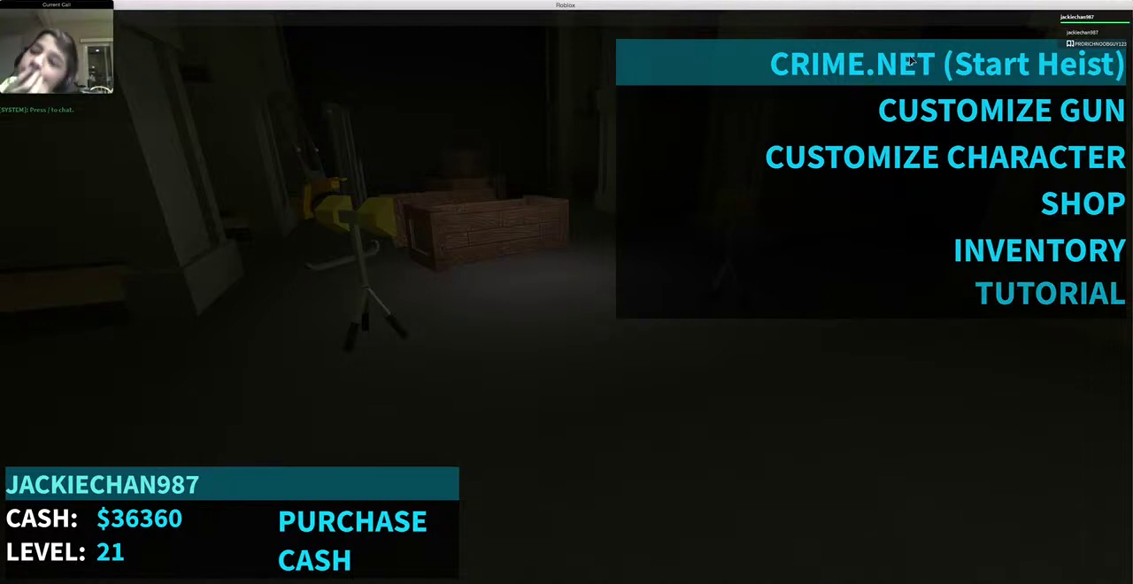
Step: Browse the CRIME.NET server list and join the PANDAMANIA Easy Axel Theatre party
{"action": "left_click", "coordinate": [912, 59]}
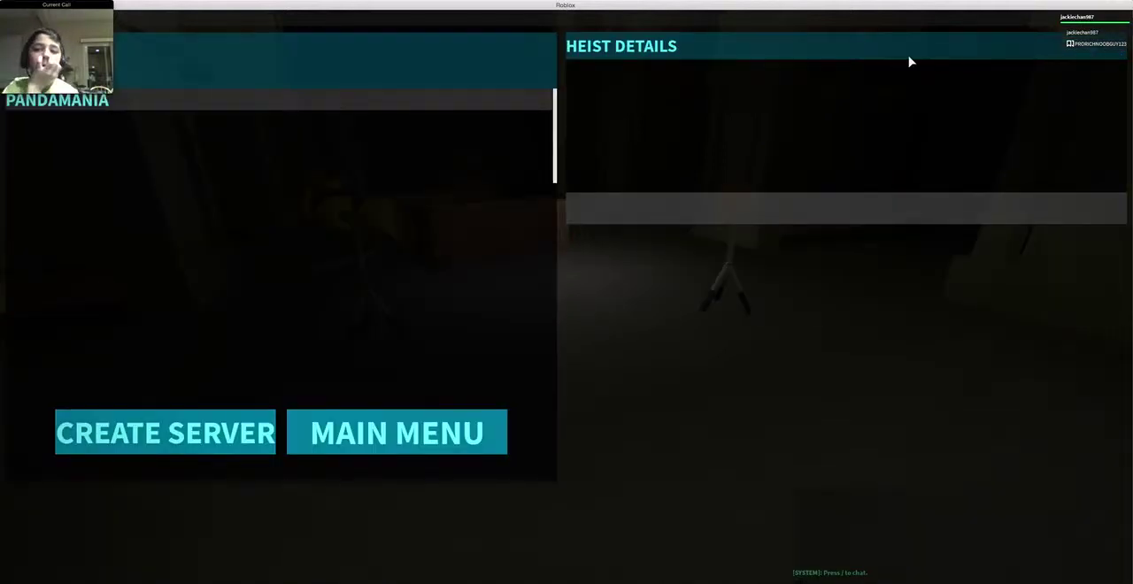
{"action": "left_click", "coordinate": [334, 96]}
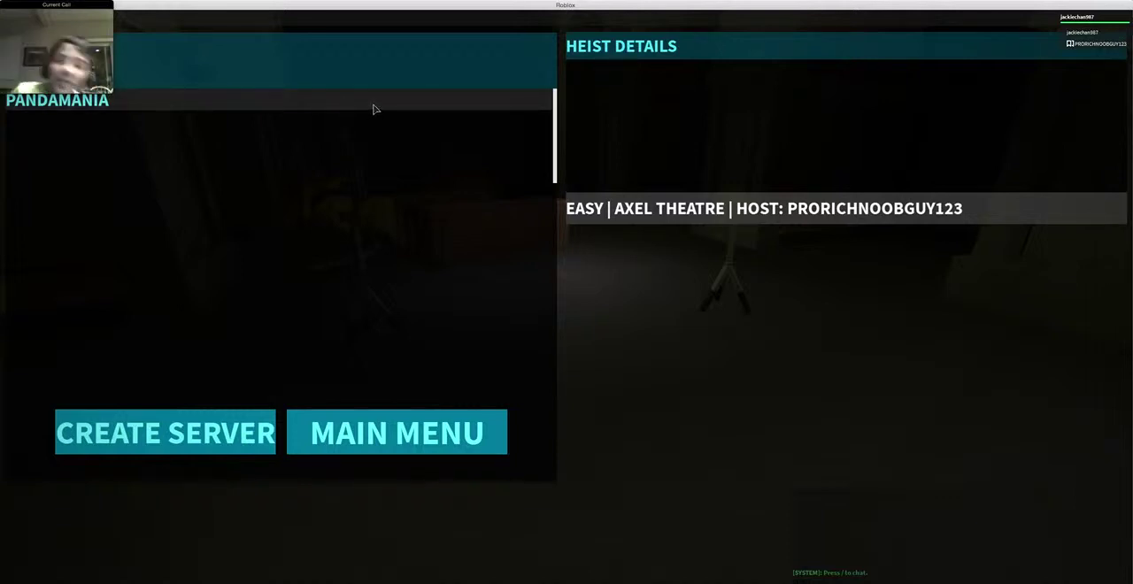
{"action": "left_click", "coordinate": [375, 109]}
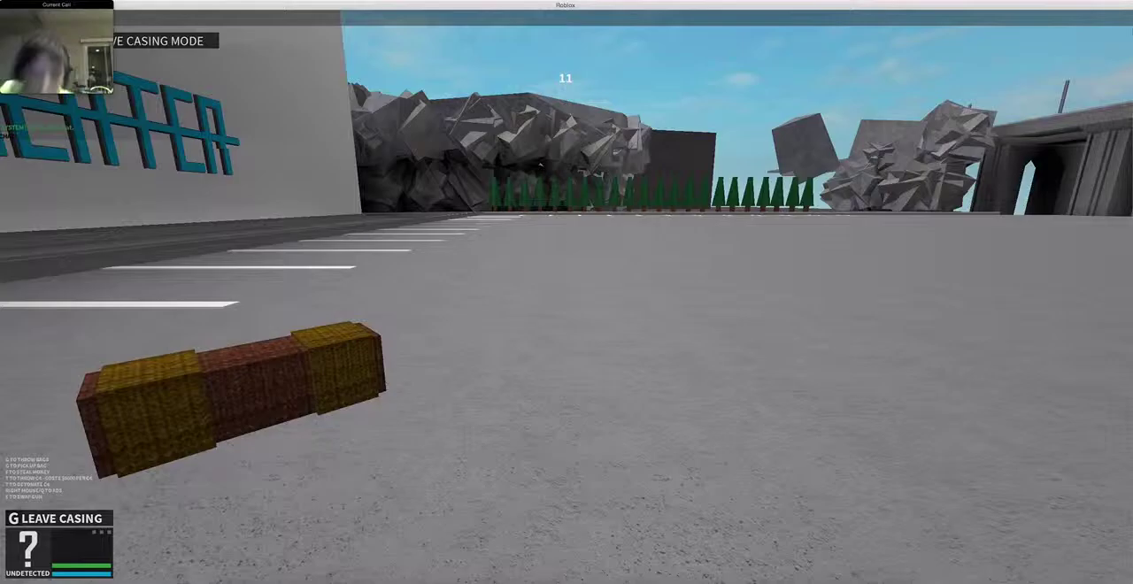
Step: Raise the game volume in the pause-menu settings, then close them to resume playing
{"action": "key", "text": "Escape"}
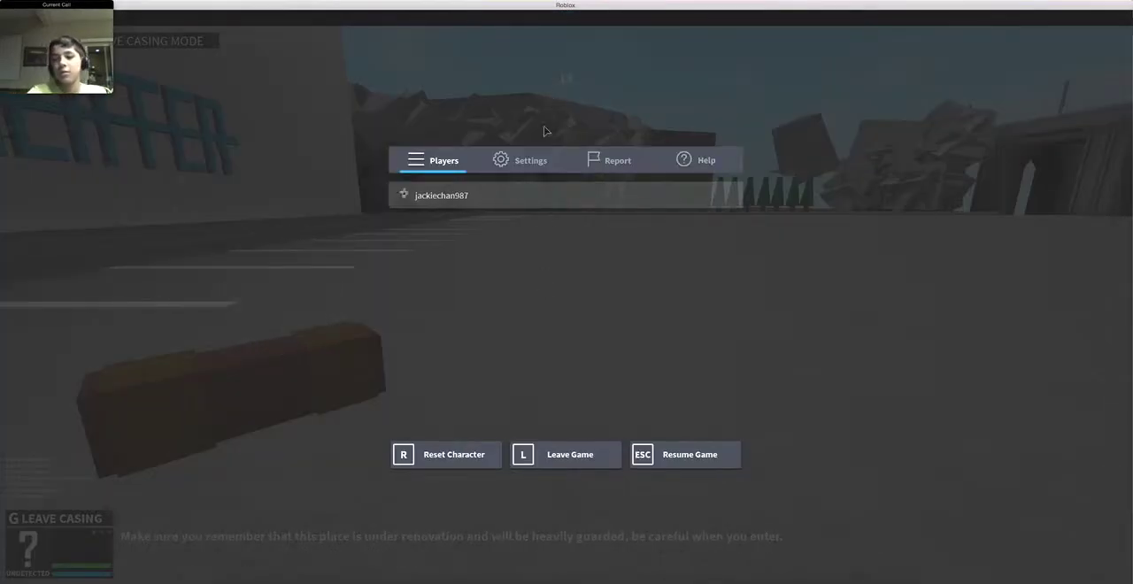
{"action": "left_click", "coordinate": [533, 161]}
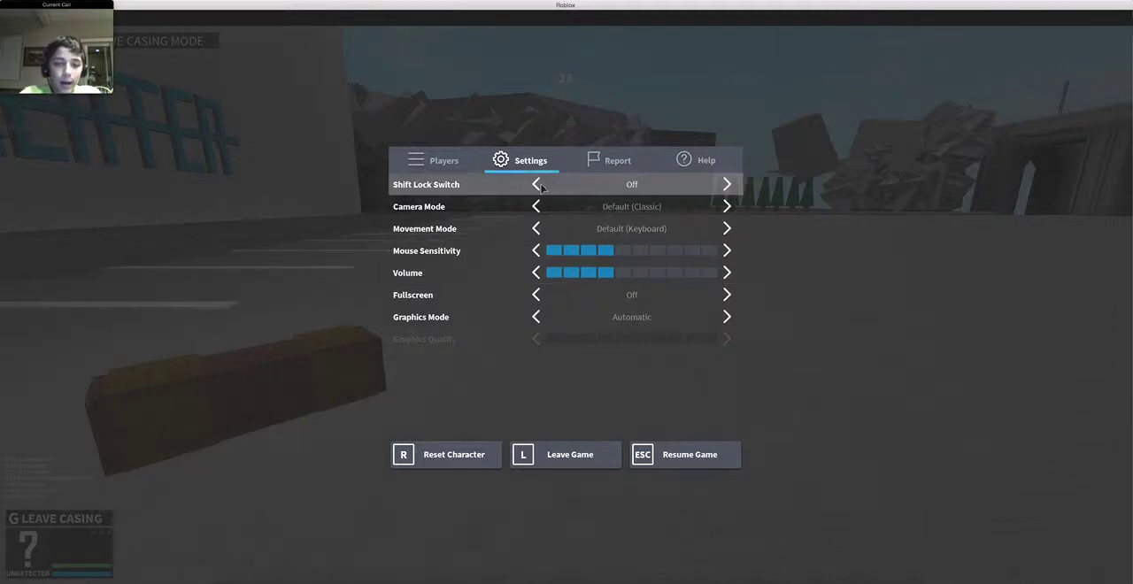
{"action": "key", "text": "Escape"}
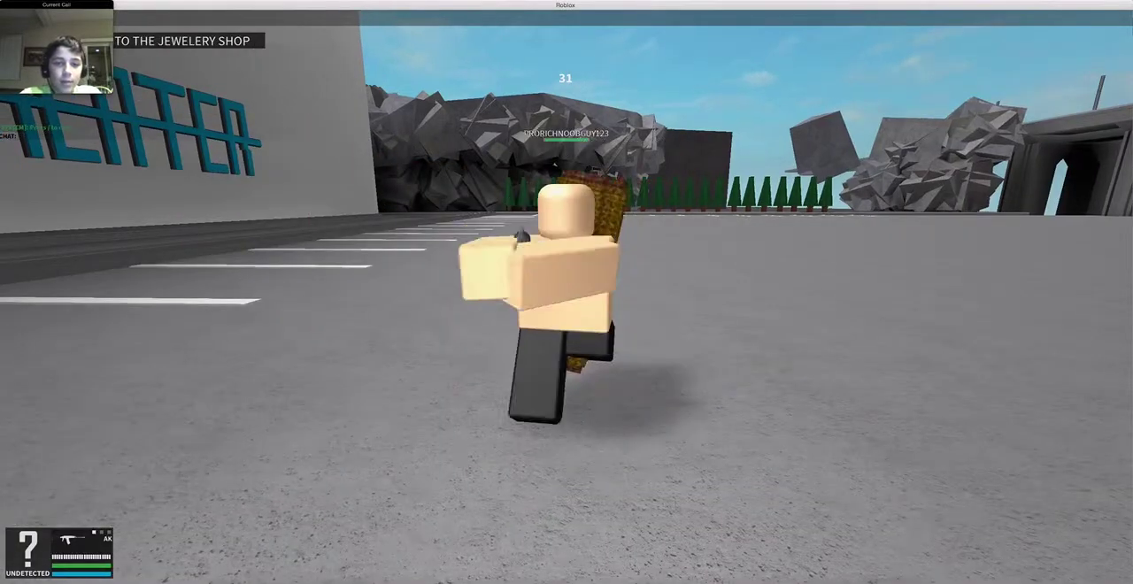
Step: Swap between the rifle, pistol, drum-fed rifle and shotgun outside the theatre
{"action": "key", "text": "1"}
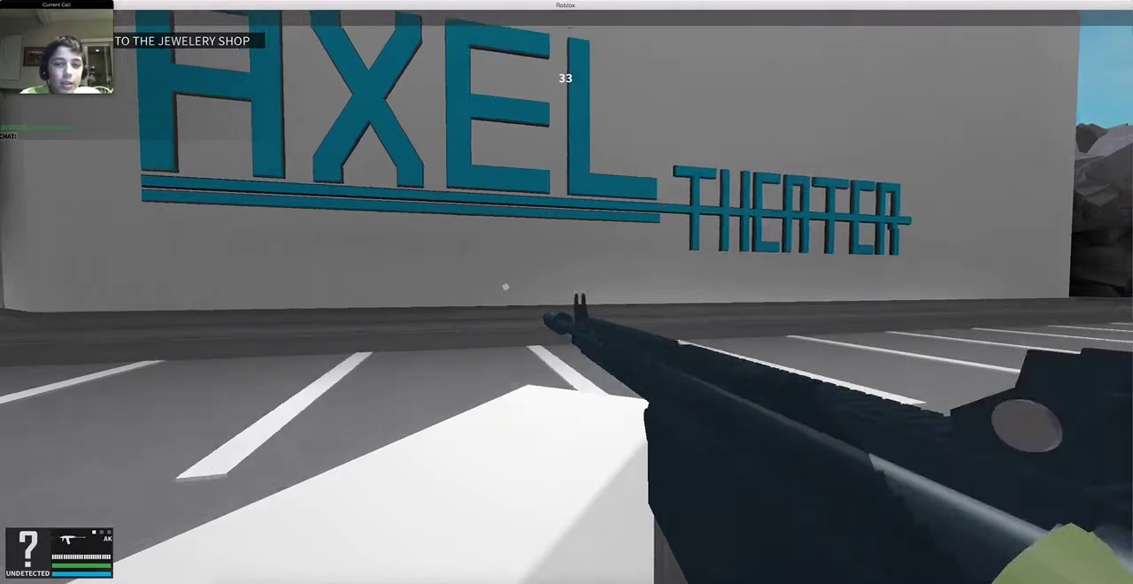
{"action": "key", "text": "2"}
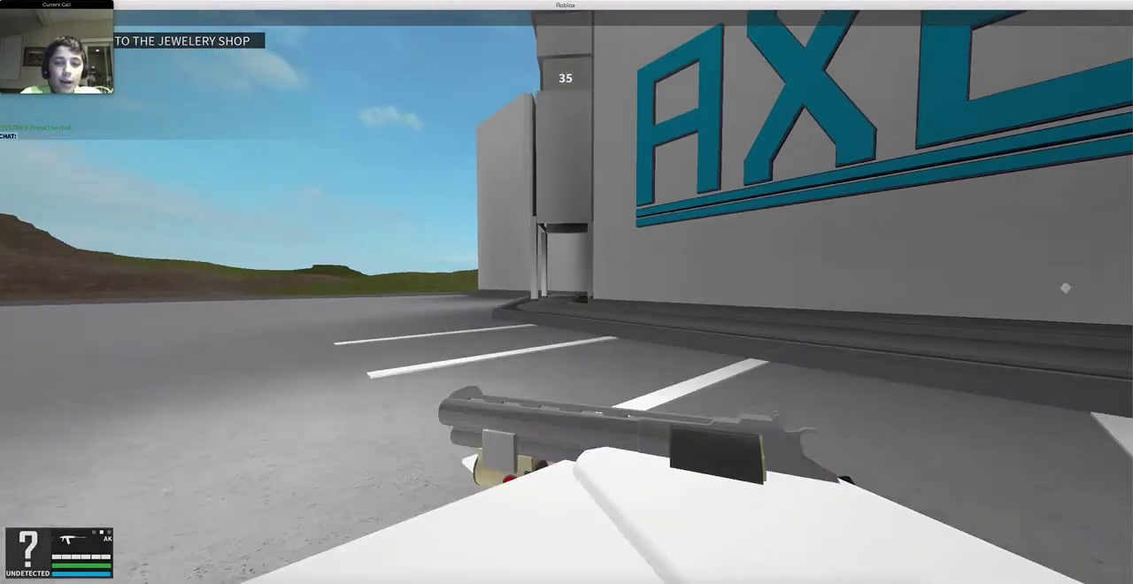
{"action": "key", "text": "1"}
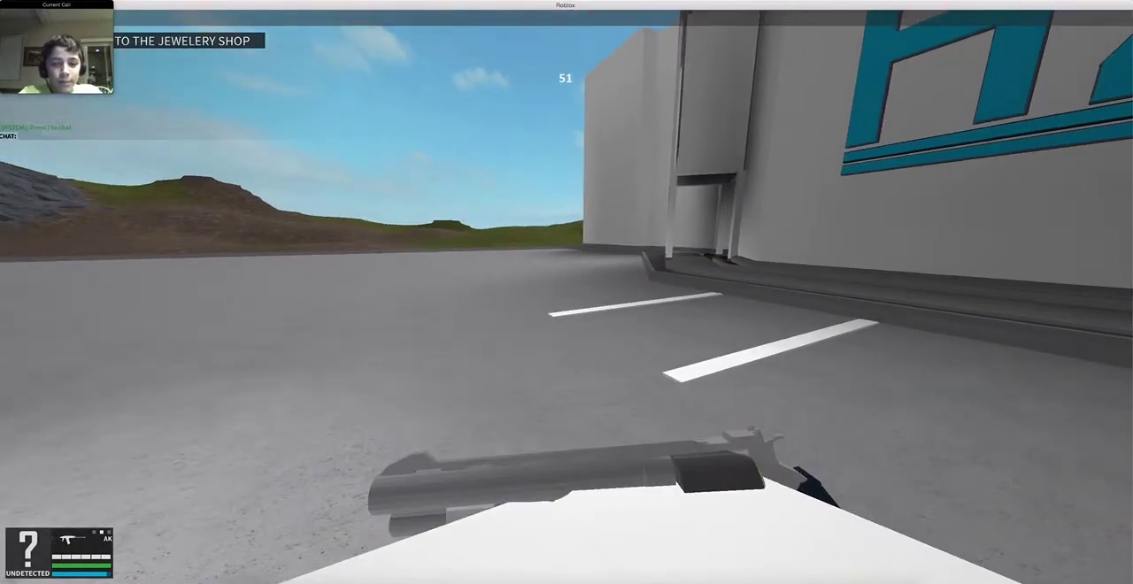
{"action": "key", "text": "2"}
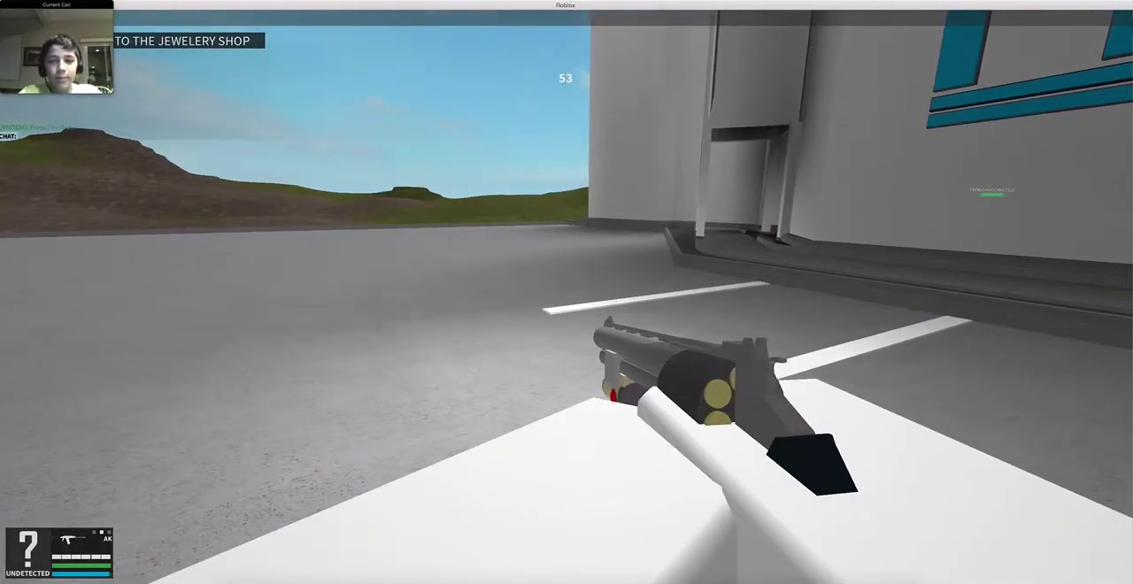
{"action": "key", "text": "1"}
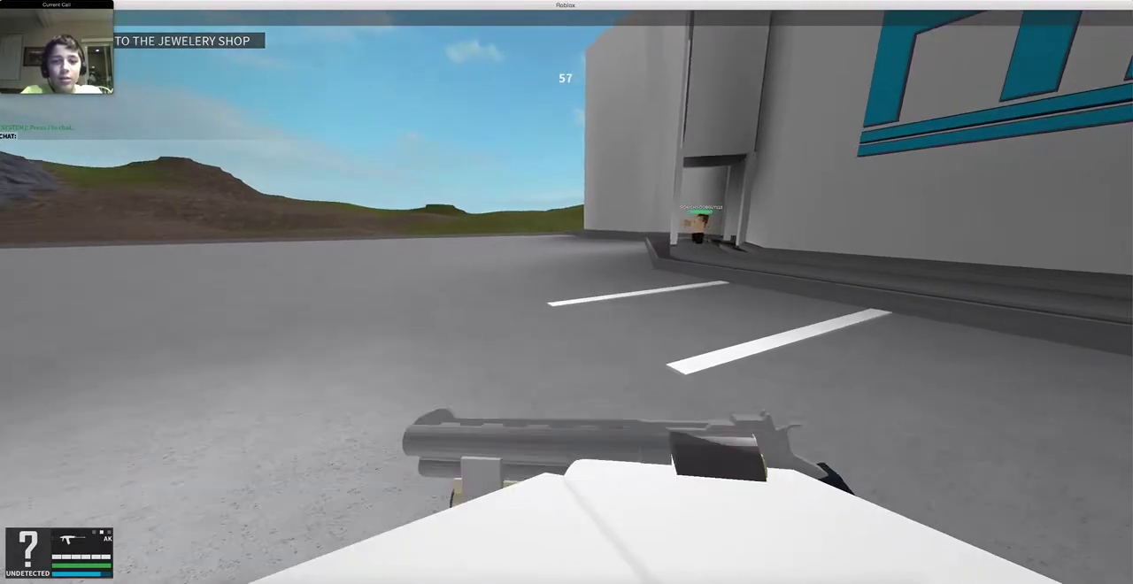
Step: Reload the held gun twice, then bring up the pause menu with the player list
{"action": "key", "text": "r"}
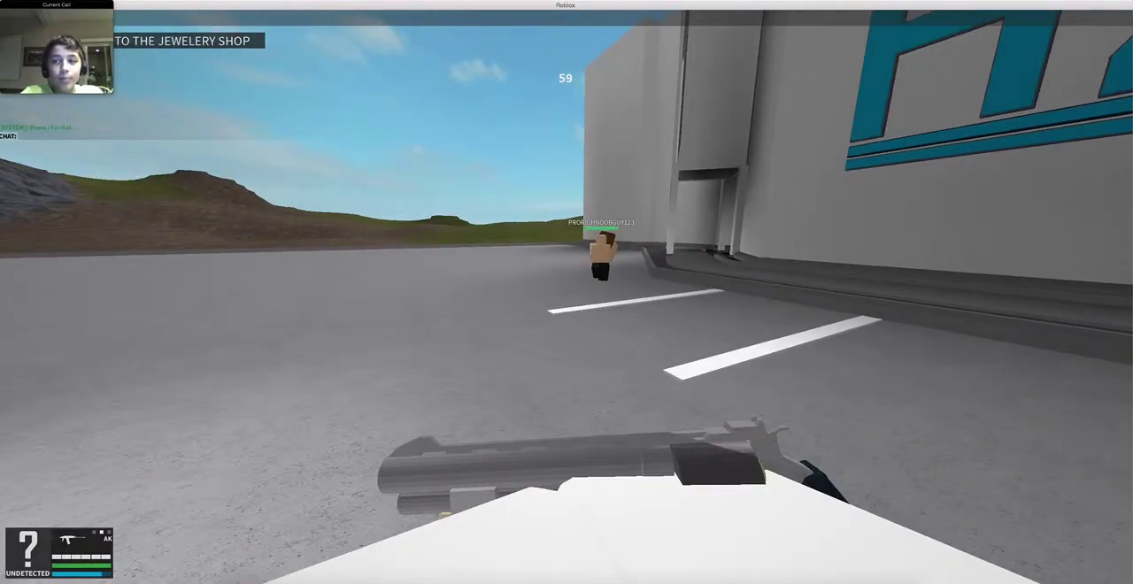
{"action": "key", "text": "r"}
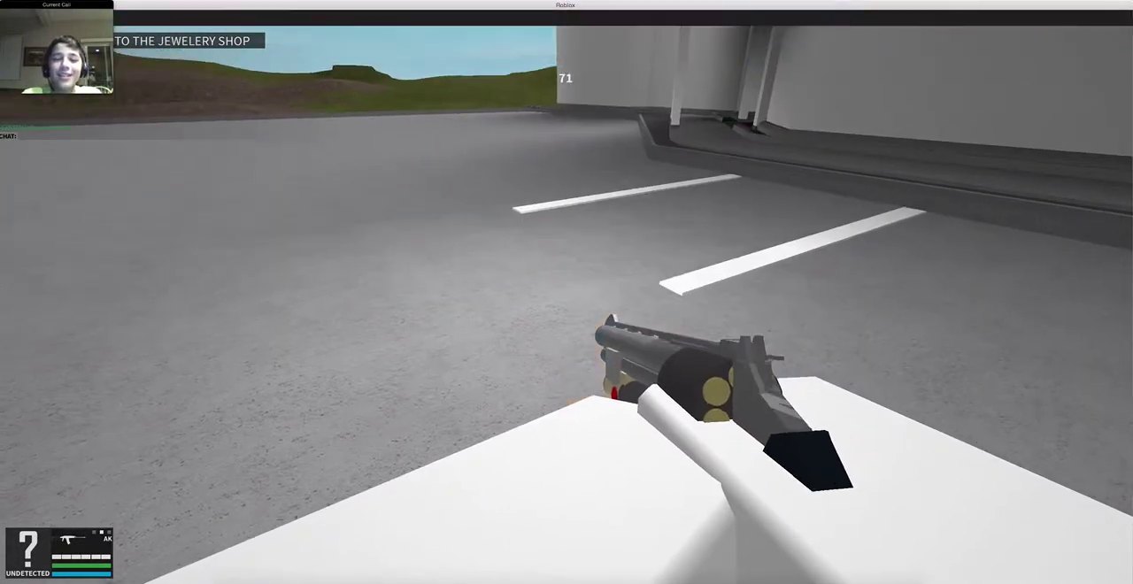
{"action": "key", "text": "Escape"}
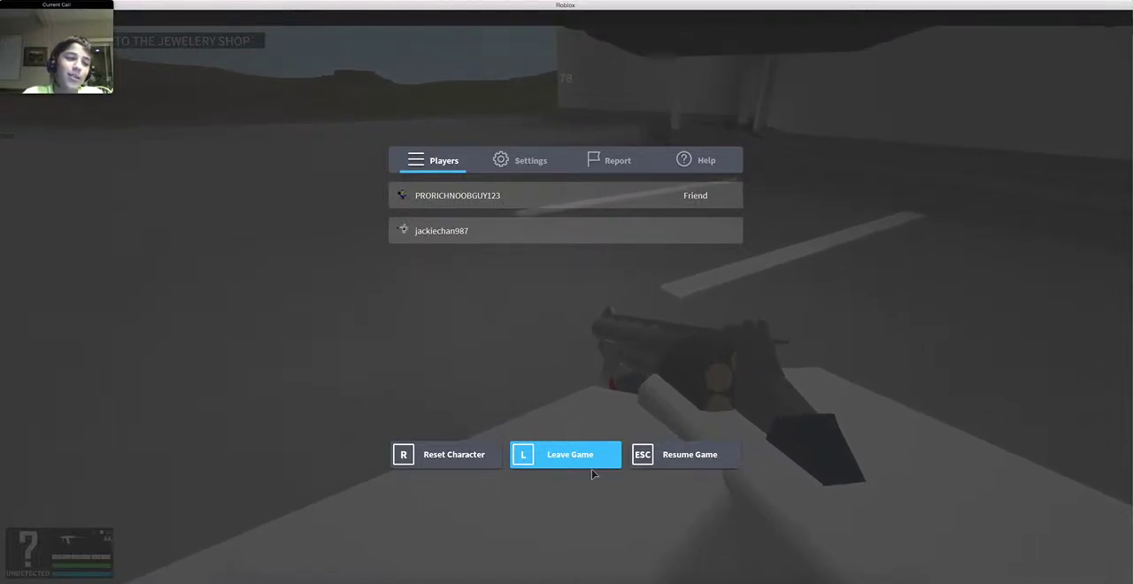
Step: Choose Leave Game from the pause menu and confirm leaving the heist
{"action": "left_click", "coordinate": [592, 469]}
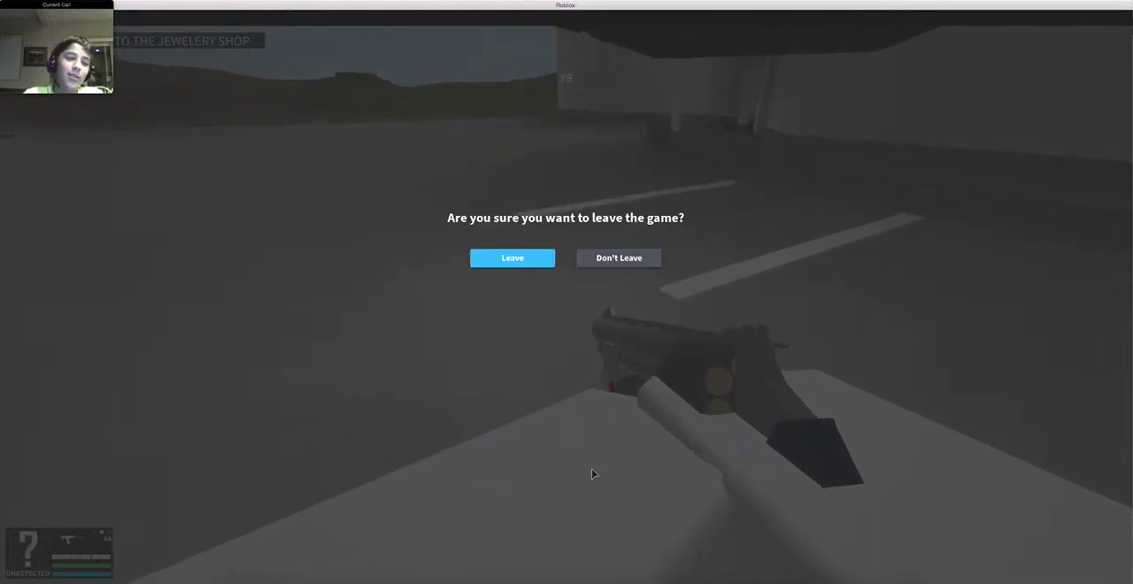
{"action": "left_click", "coordinate": [549, 263]}
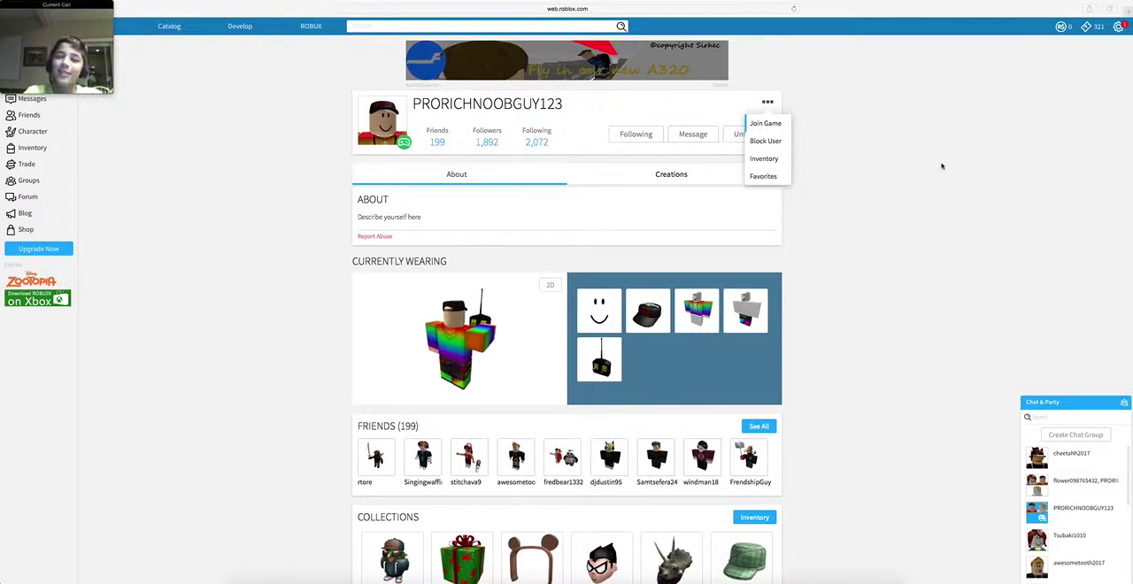
Step: Close and reopen the profile's ••• extra-actions list to reach Join Game
{"action": "left_click", "coordinate": [766, 103]}
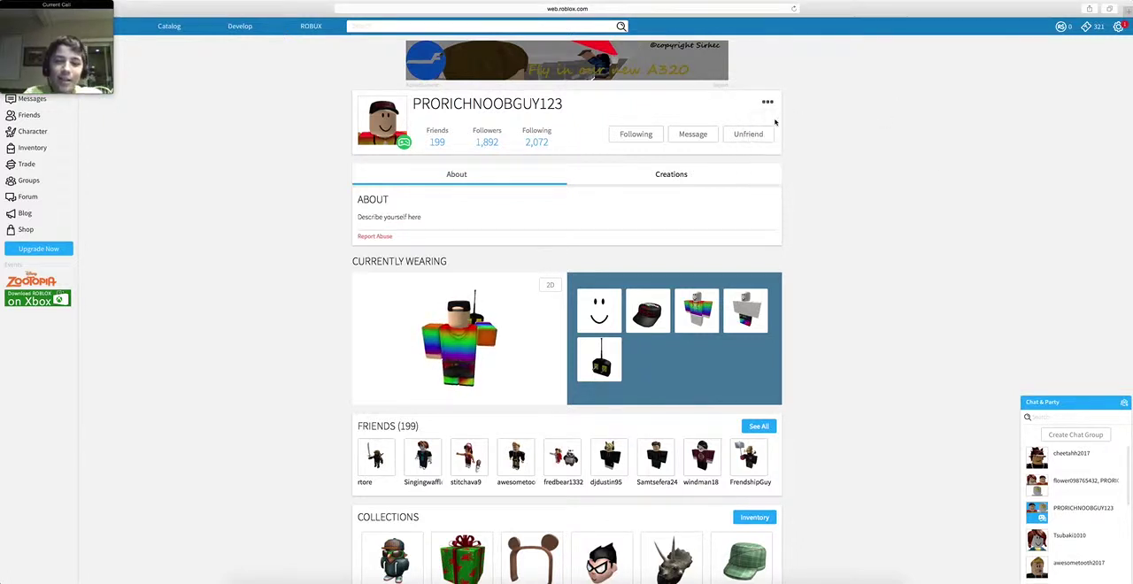
{"action": "left_click", "coordinate": [767, 103]}
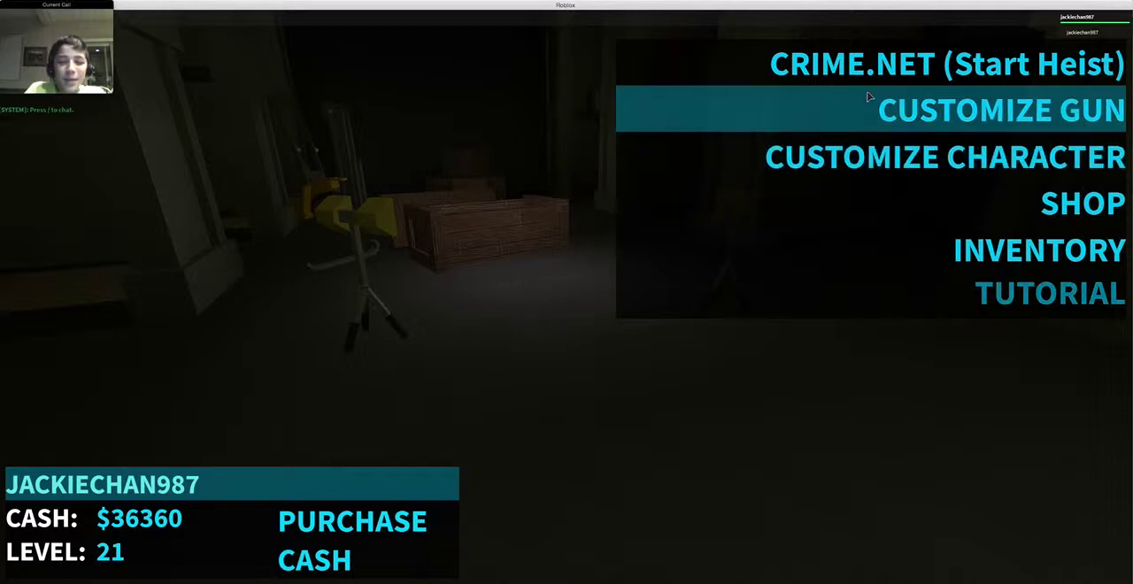
Step: Start a new solo Axel Theatre heist server from CRIME.NET
{"action": "left_click", "coordinate": [877, 64]}
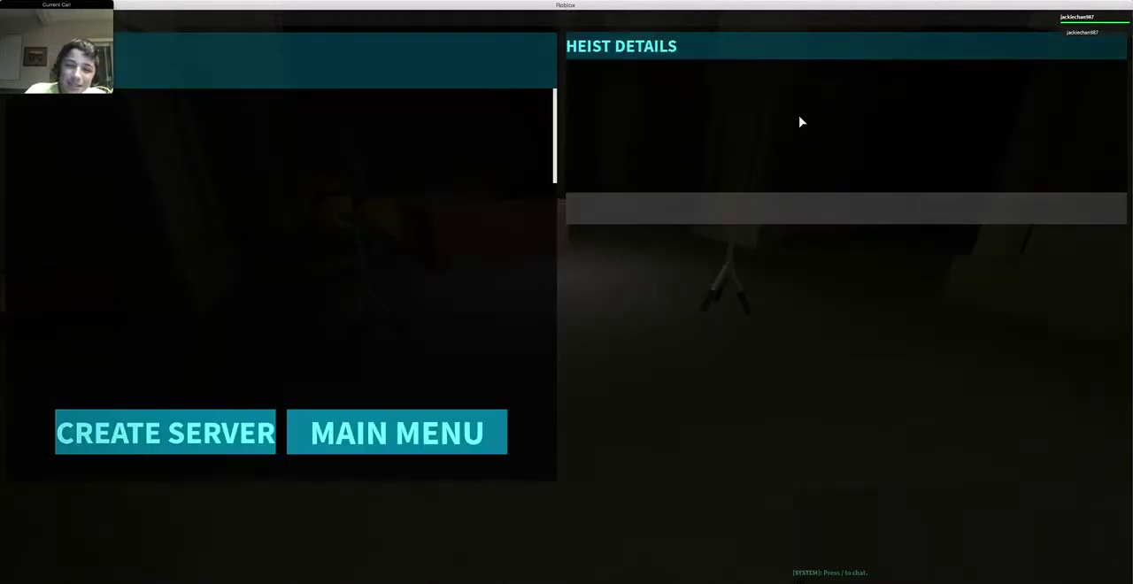
{"action": "left_click", "coordinate": [213, 429]}
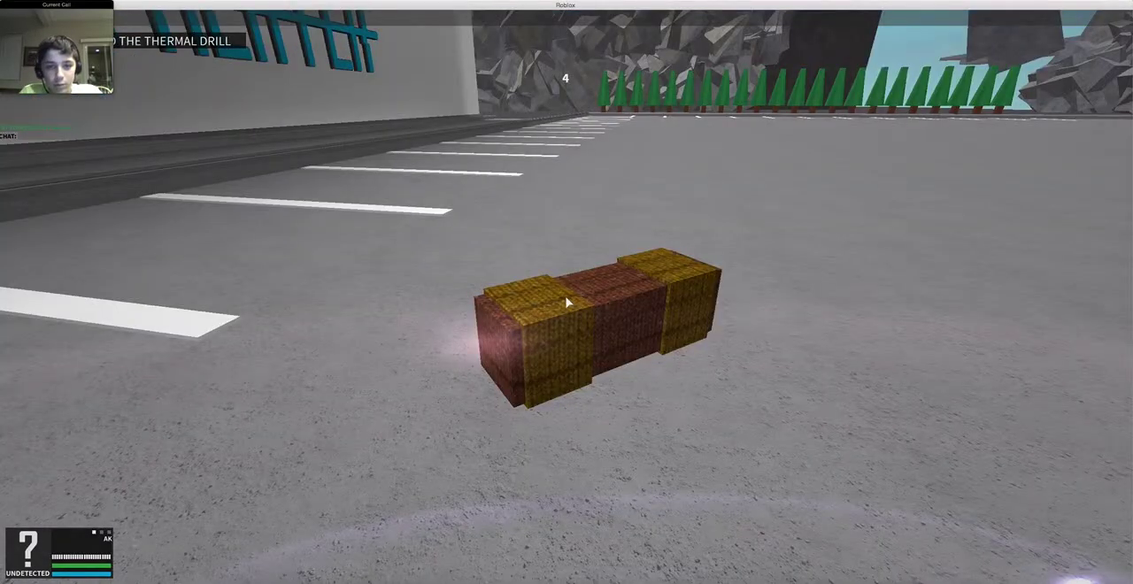
Step: Cycle through weapons 1–3 and pick up the brick-patterned drill bag
{"action": "key", "text": "1"}
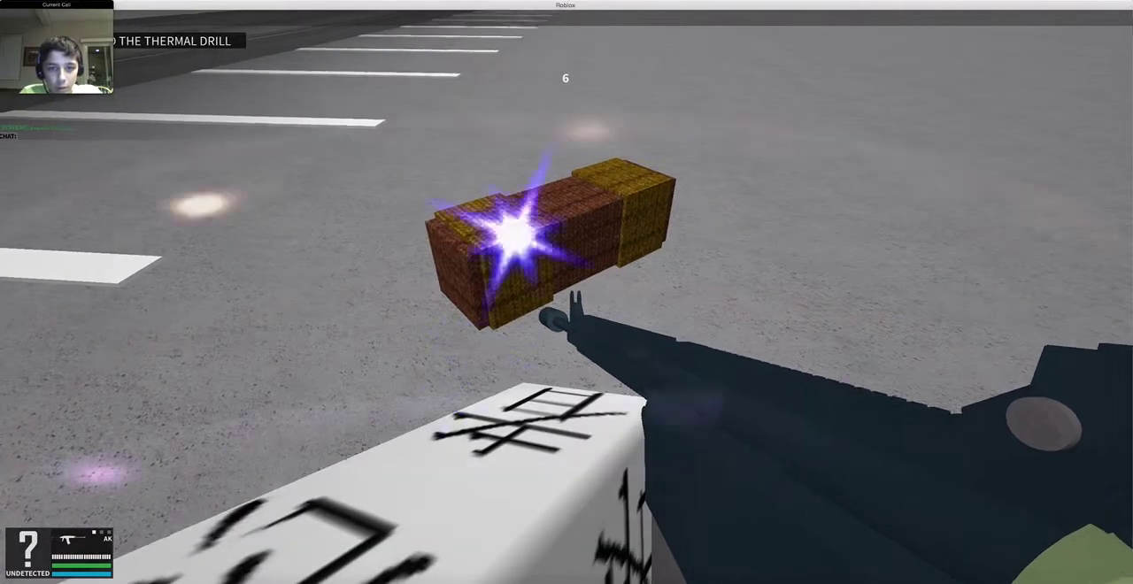
{"action": "key", "text": "2"}
{"action": "key", "text": "3"}
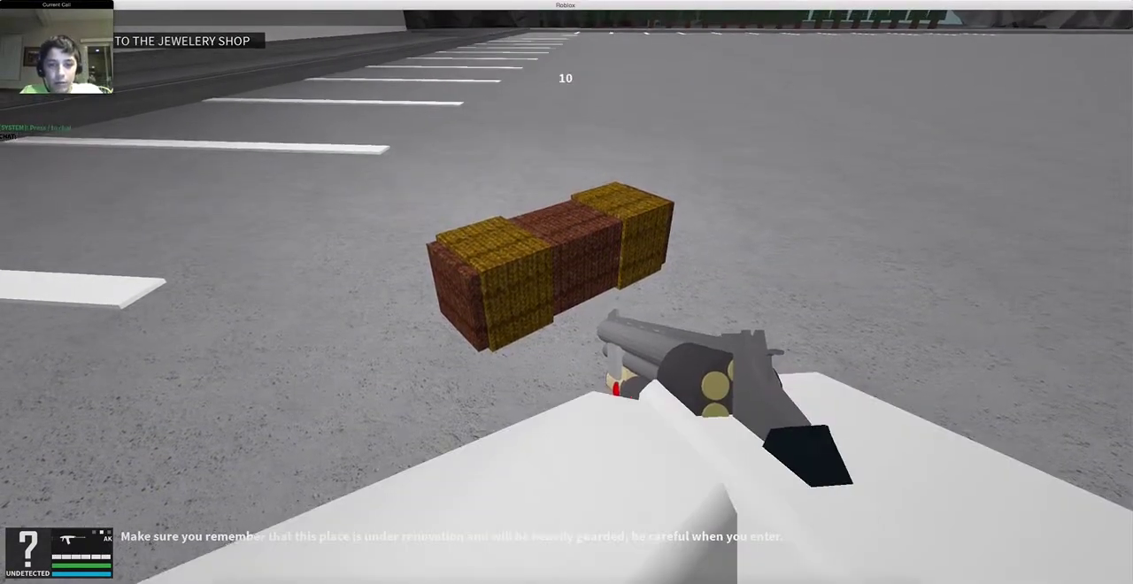
{"action": "key", "text": "g"}
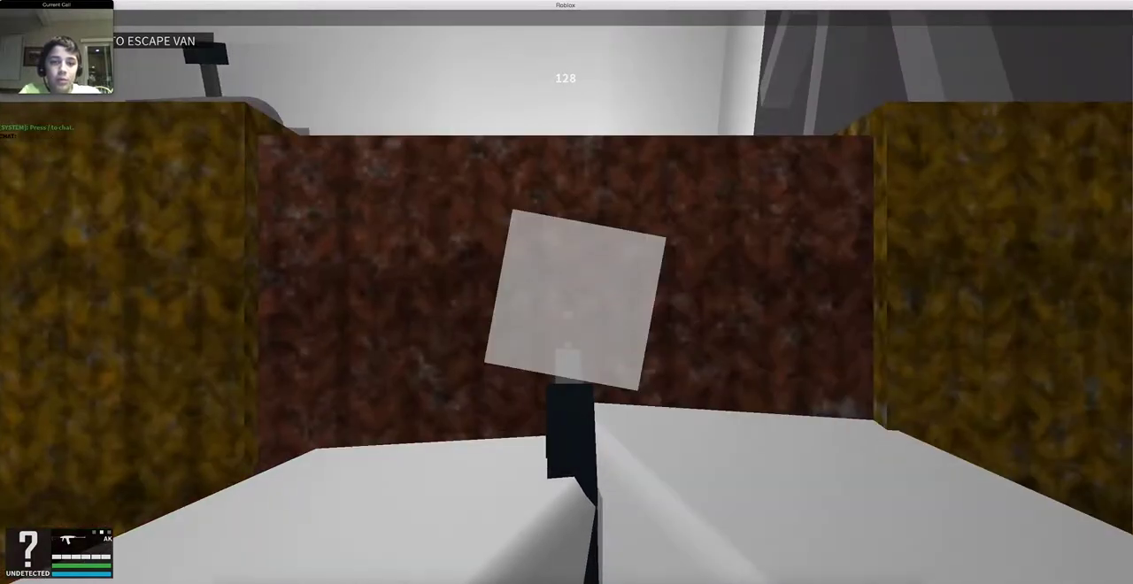
Step: Drop the carried bag onto the loot pile at the van
{"action": "key", "text": "g"}
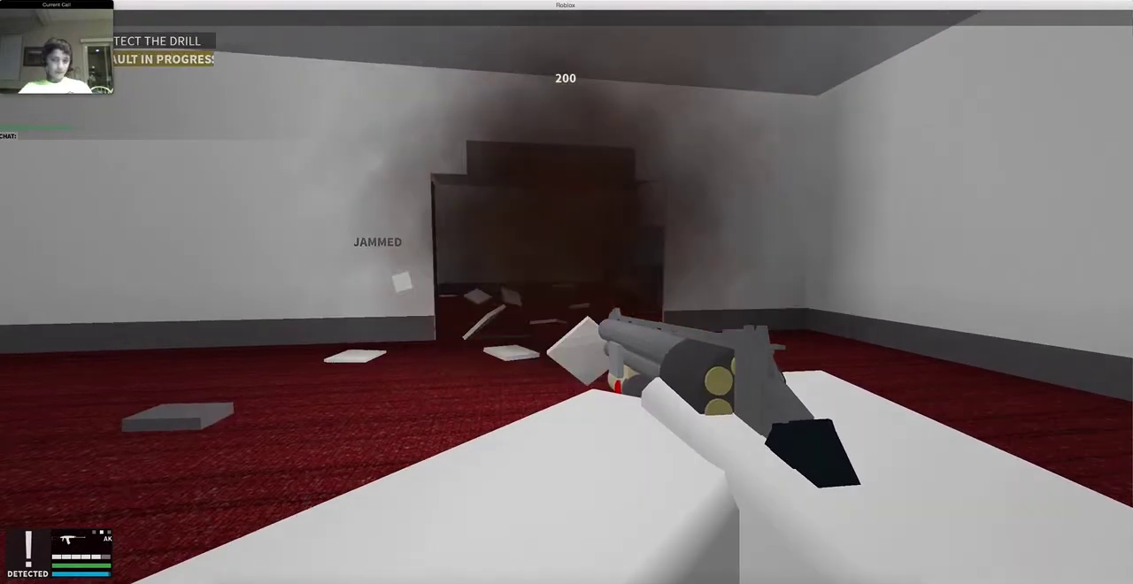
Step: Advance through the blasted hole and corridor, shoot the guard, and reload the revolver
{"action": "key", "text": "w"}
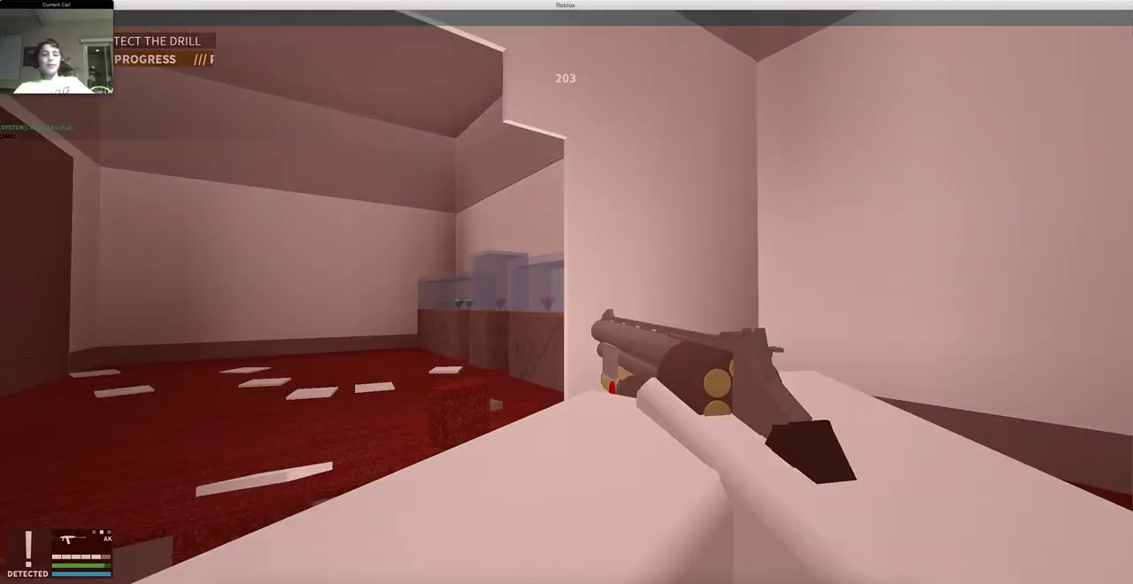
{"action": "key", "text": "w"}
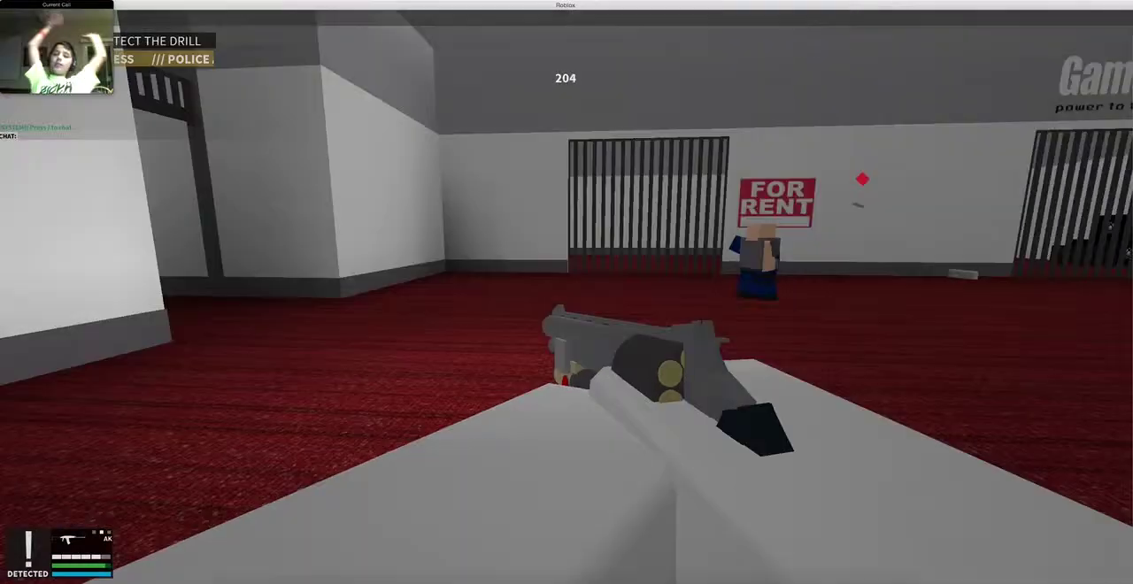
{"action": "key", "text": "w"}
{"action": "key", "text": "w"}
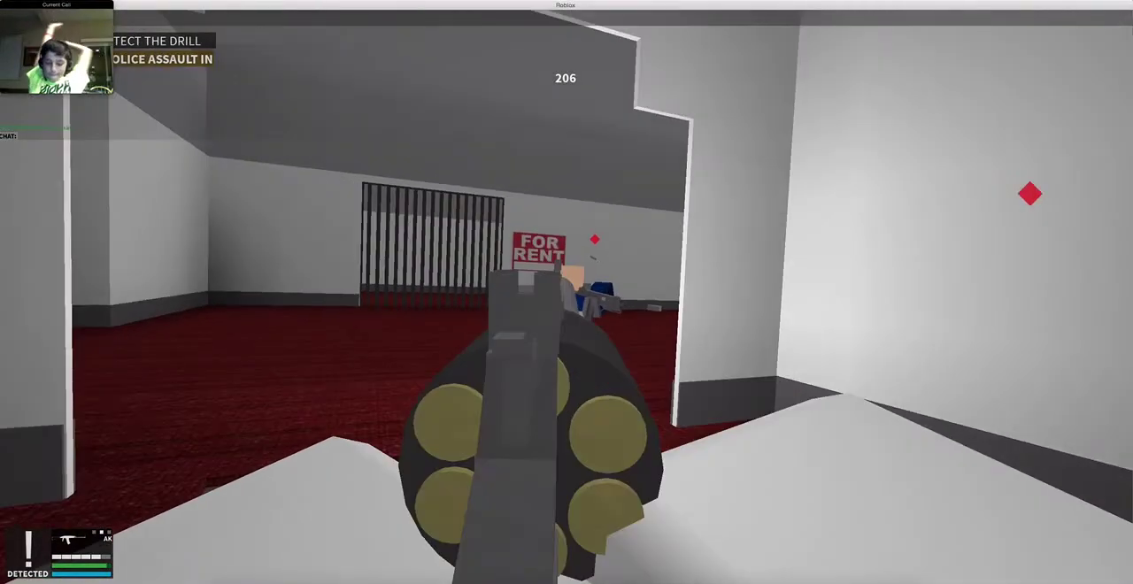
{"action": "key", "text": "w"}
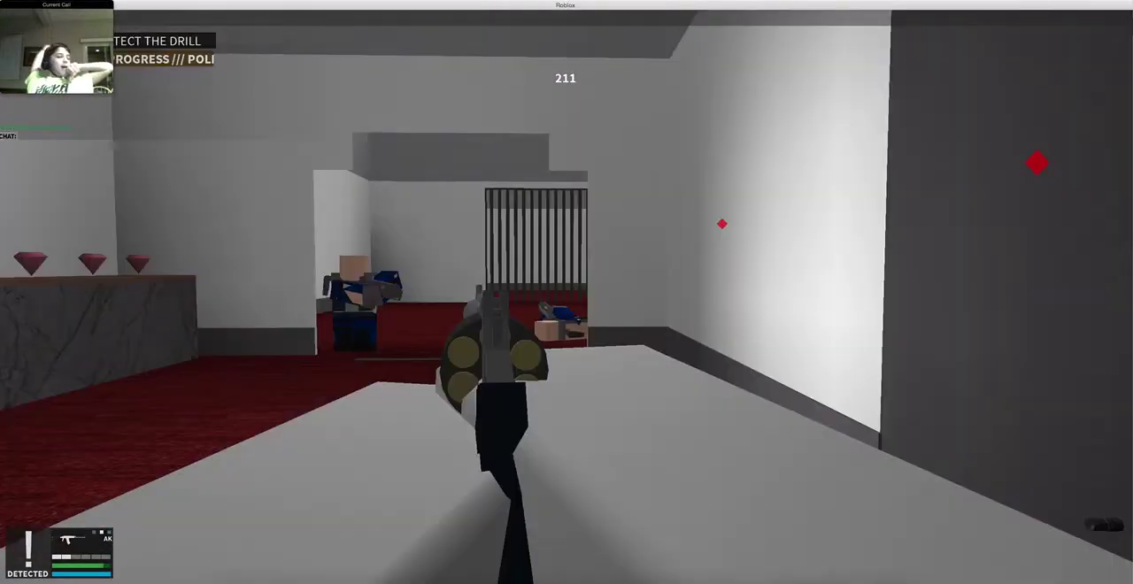
{"action": "left_click", "coordinate": [567, 292]}
{"action": "key", "text": "w"}
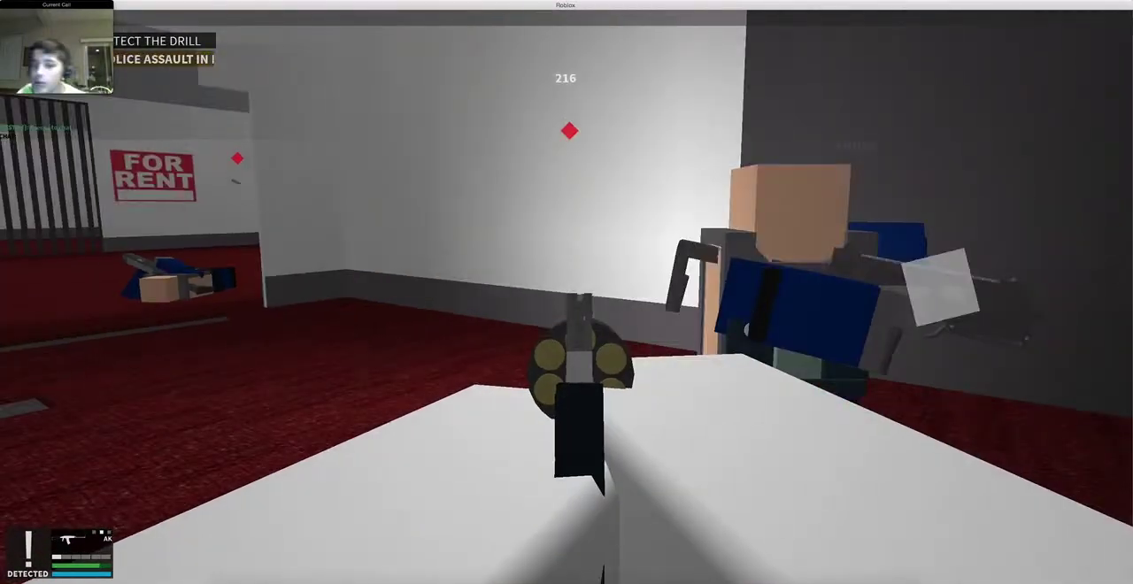
{"action": "left_click", "coordinate": [567, 292]}
{"action": "key", "text": "r"}
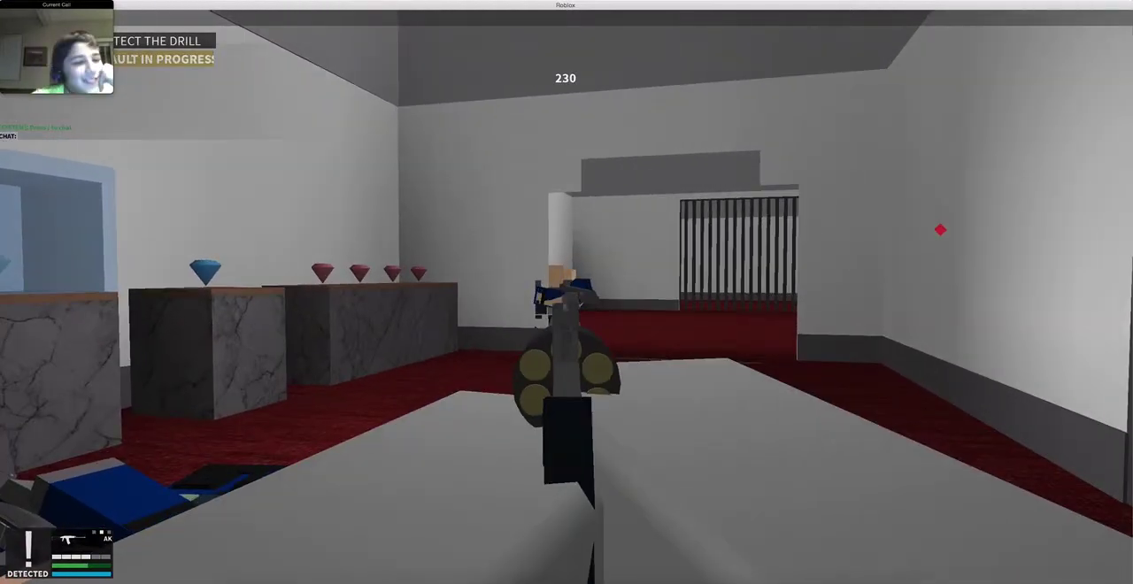
Step: Shoot the enemies ahead and climb over the gem counter
{"action": "left_click", "coordinate": [566, 292]}
{"action": "key", "text": "w"}
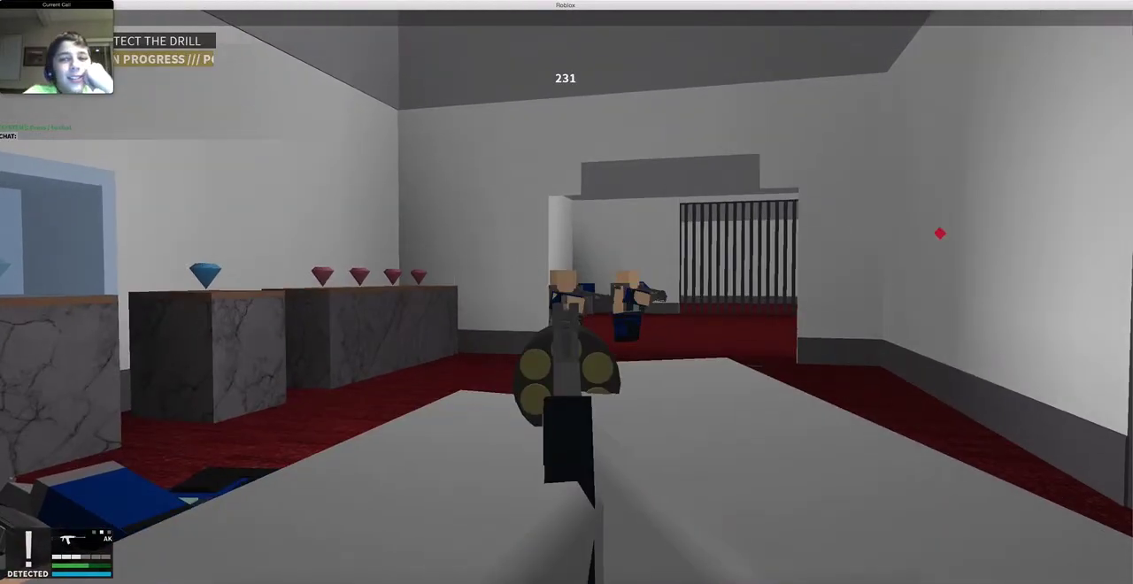
{"action": "key", "text": "s"}
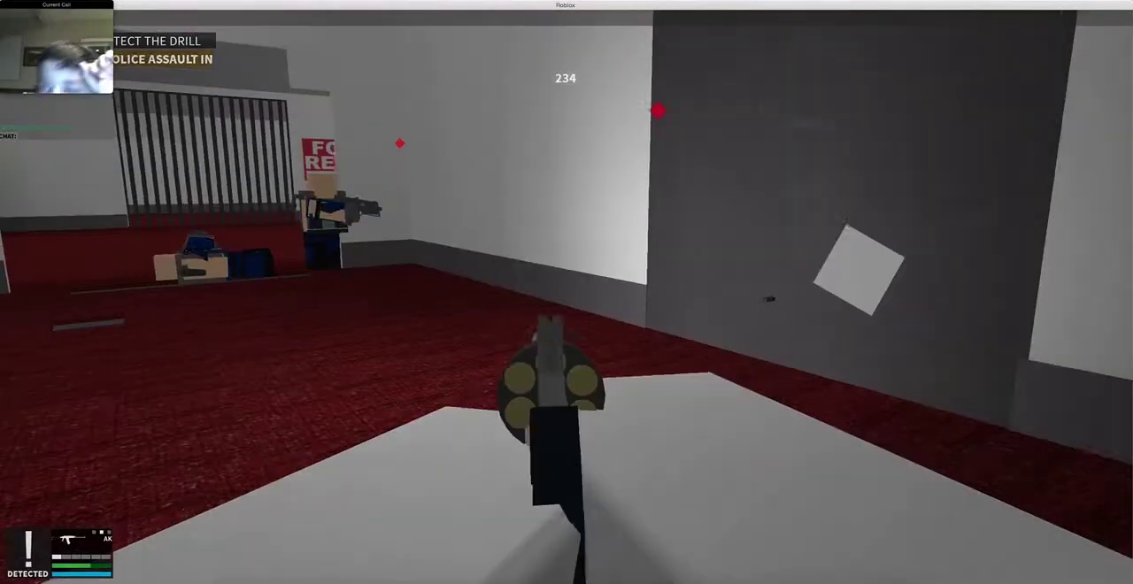
{"action": "key", "text": "s"}
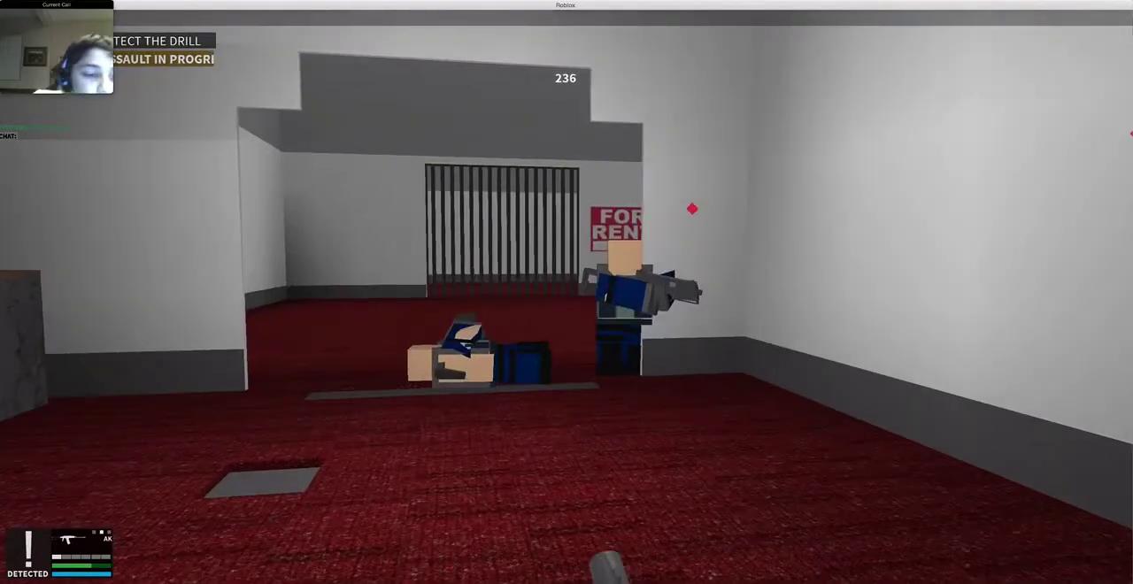
{"action": "key", "text": "w"}
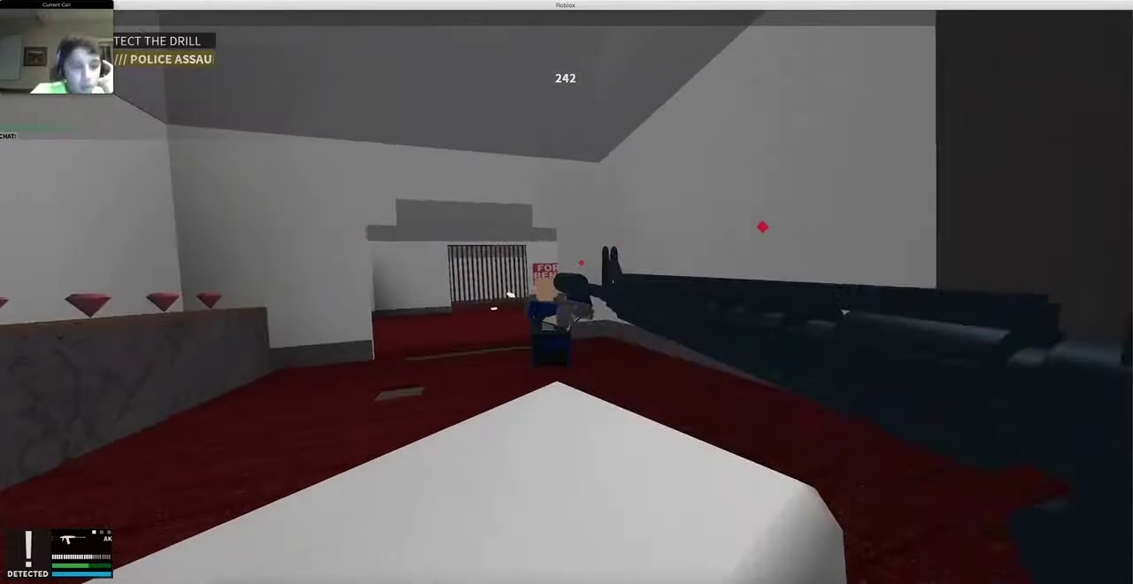
{"action": "left_click", "coordinate": [510, 295]}
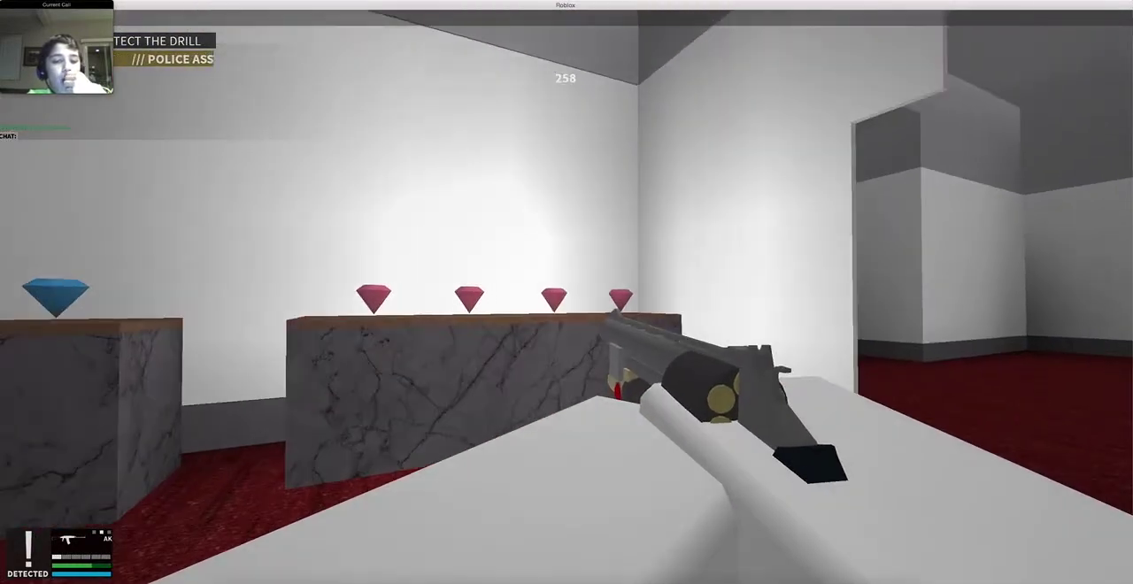
{"action": "key", "text": "w"}
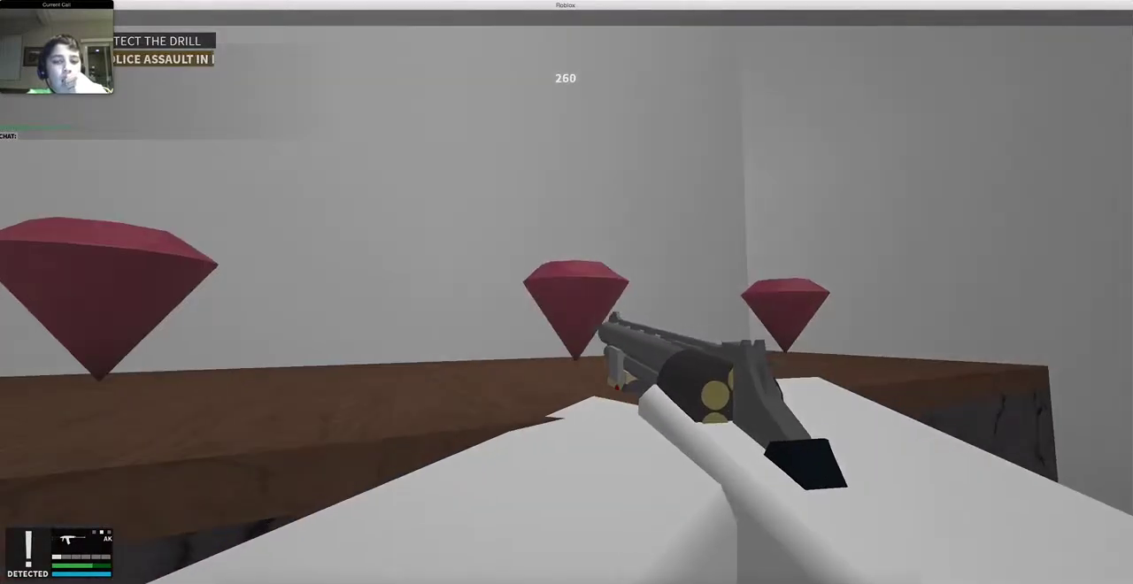
{"action": "key", "text": "space"}
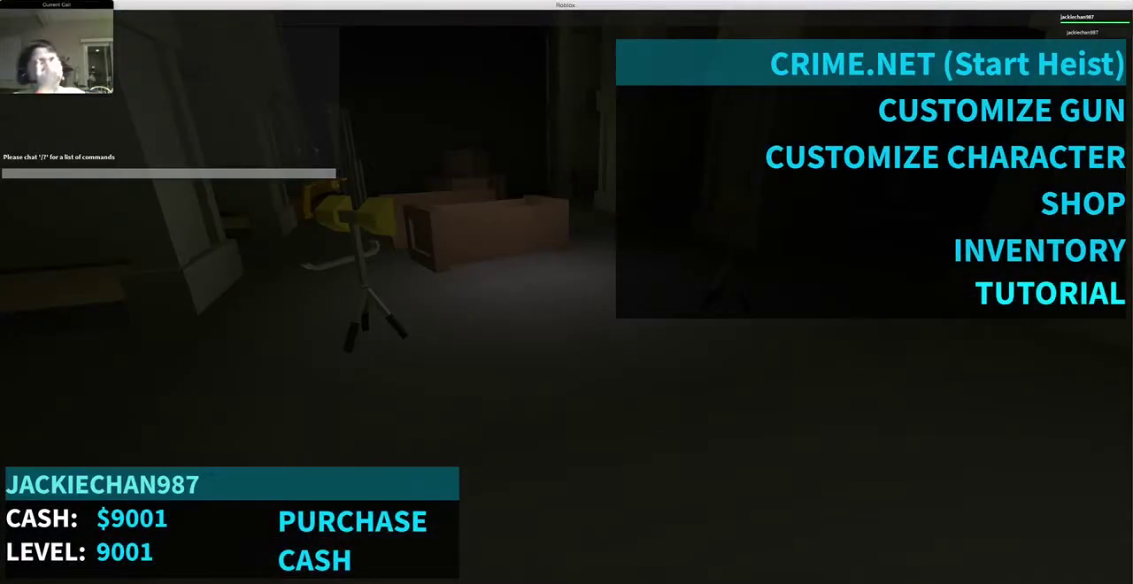
Step: Leave the heist game from the pause menu and confirm the exit
{"action": "key", "text": "Escape"}
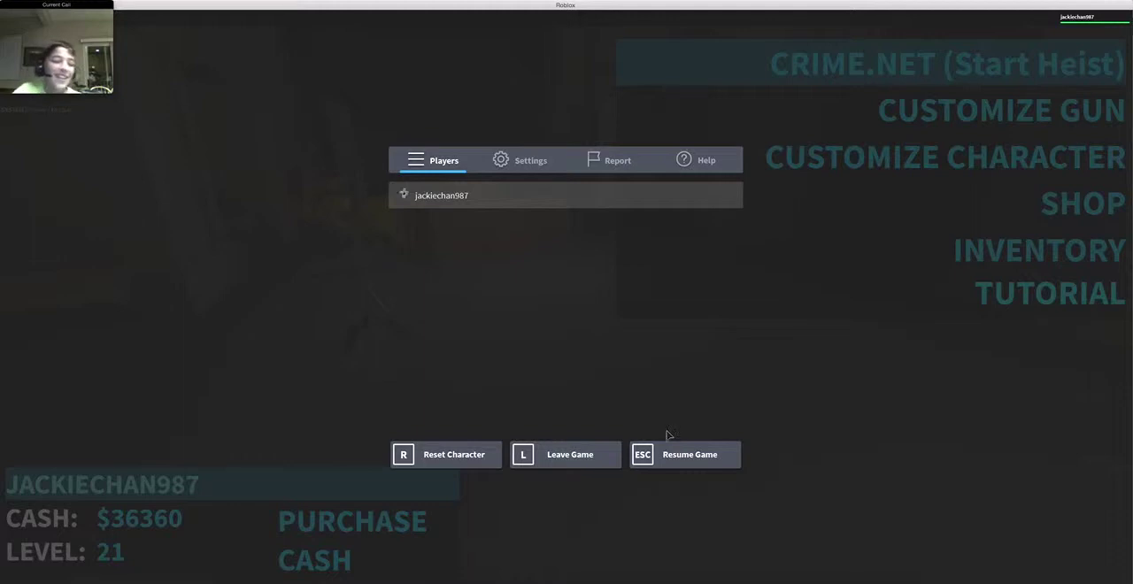
{"action": "left_click", "coordinate": [579, 456]}
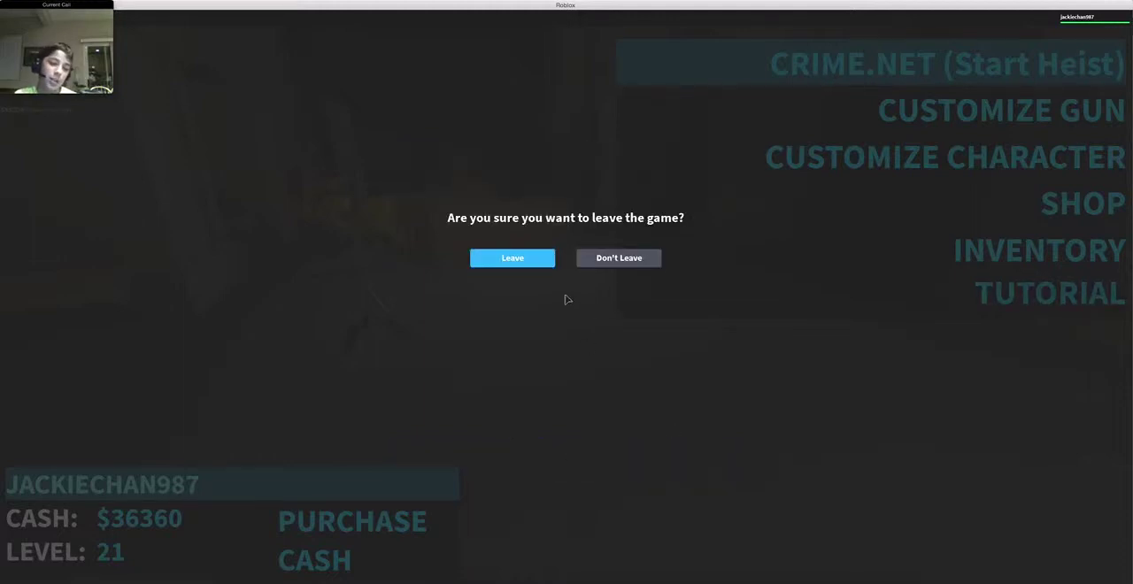
{"action": "left_click", "coordinate": [514, 259]}
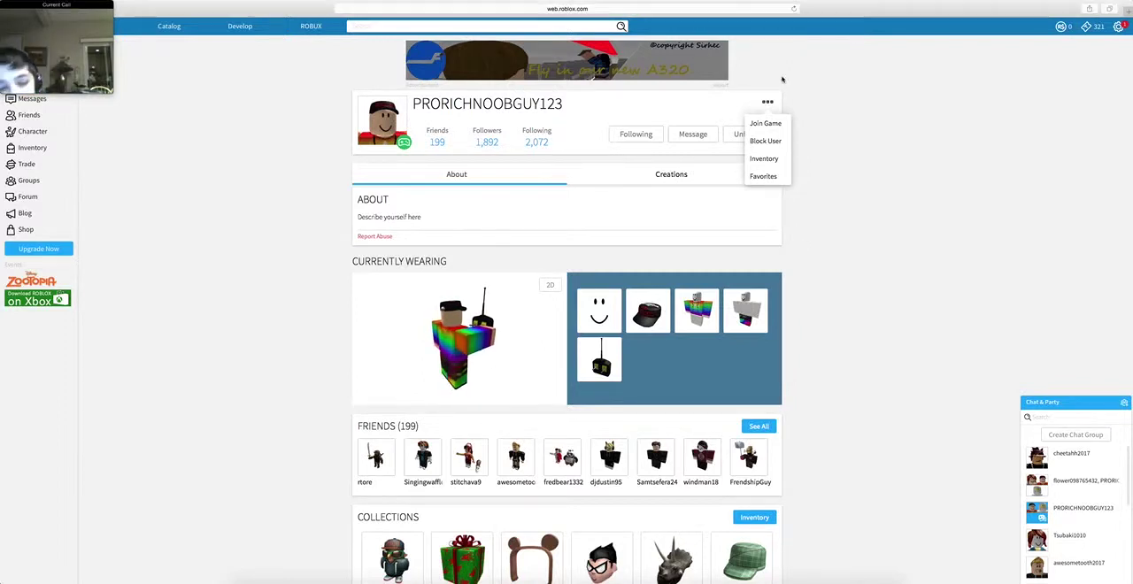
{"action": "key", "text": "super+l"}
Step: Search Safari for 'nyan cat and a toaster' and show the Yahoo image results
{"action": "key", "text": "Escape"}
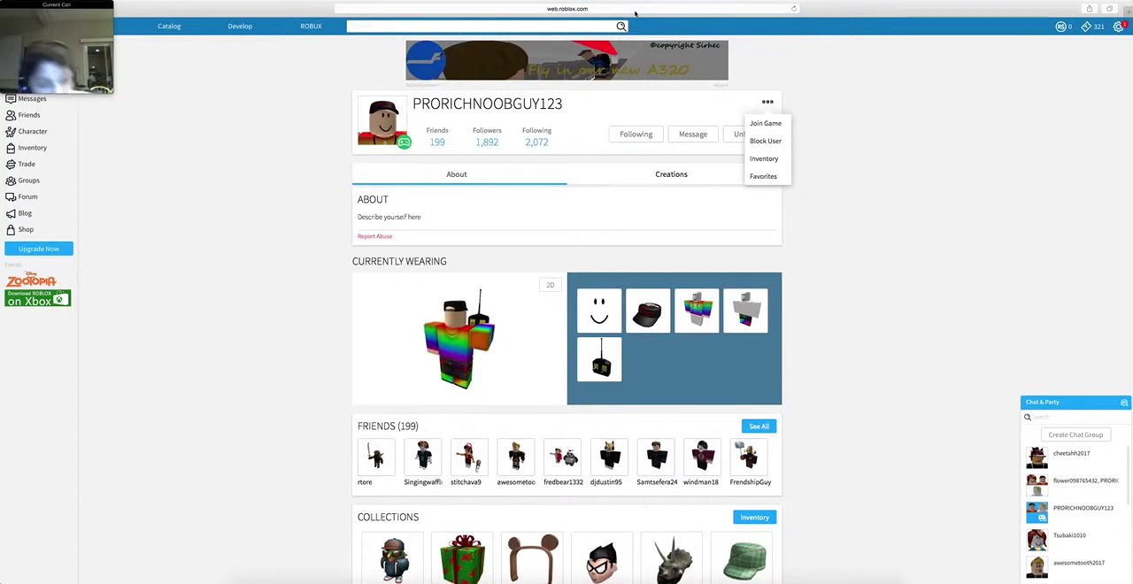
{"action": "left_click", "coordinate": [635, 10]}
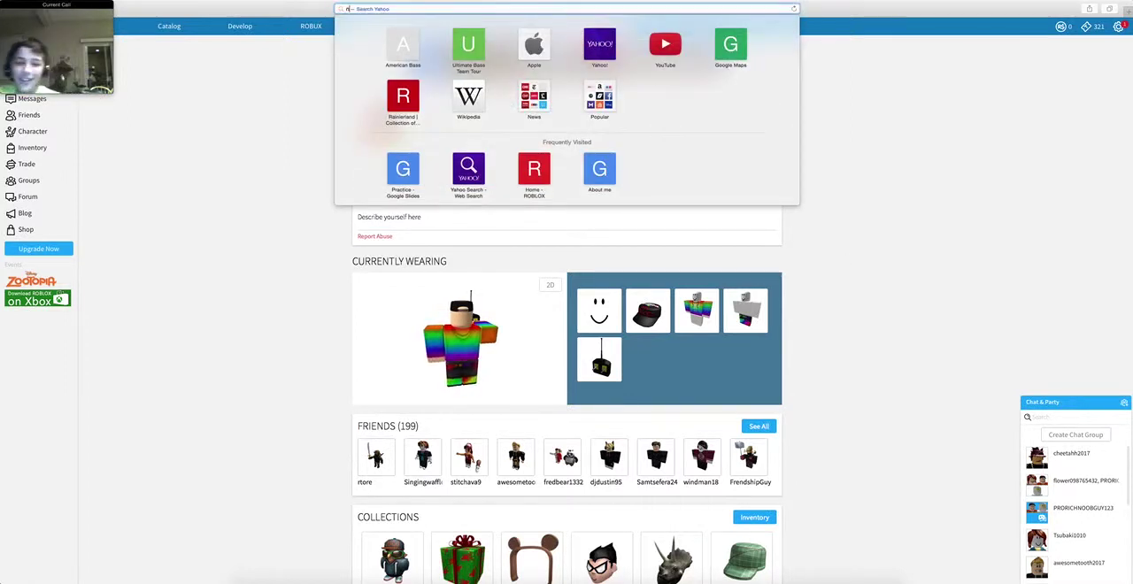
{"action": "type", "text": "yan"}
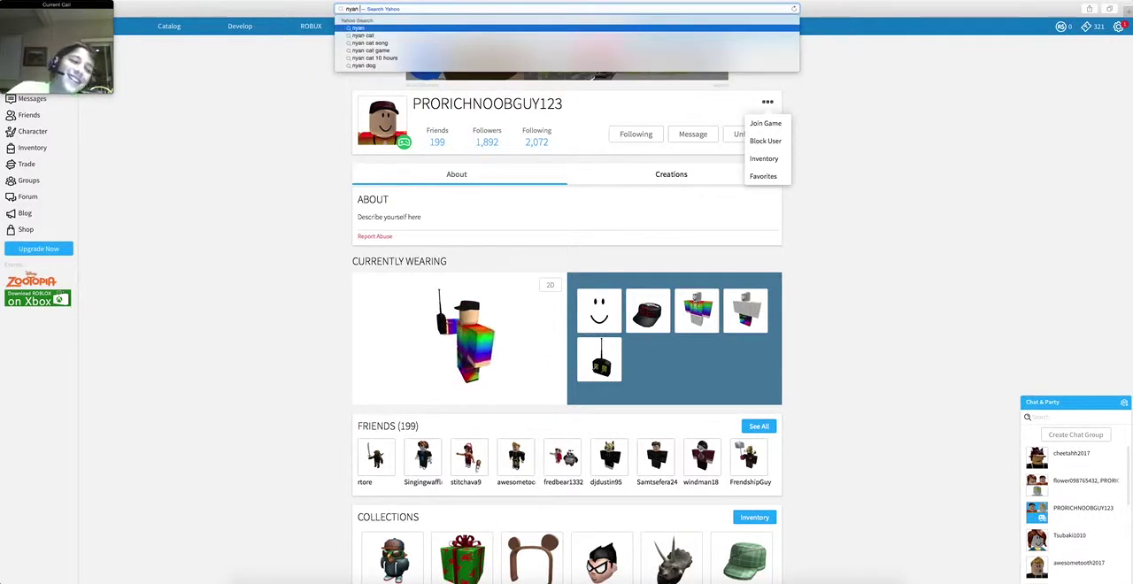
{"action": "type", "text": "cat"}
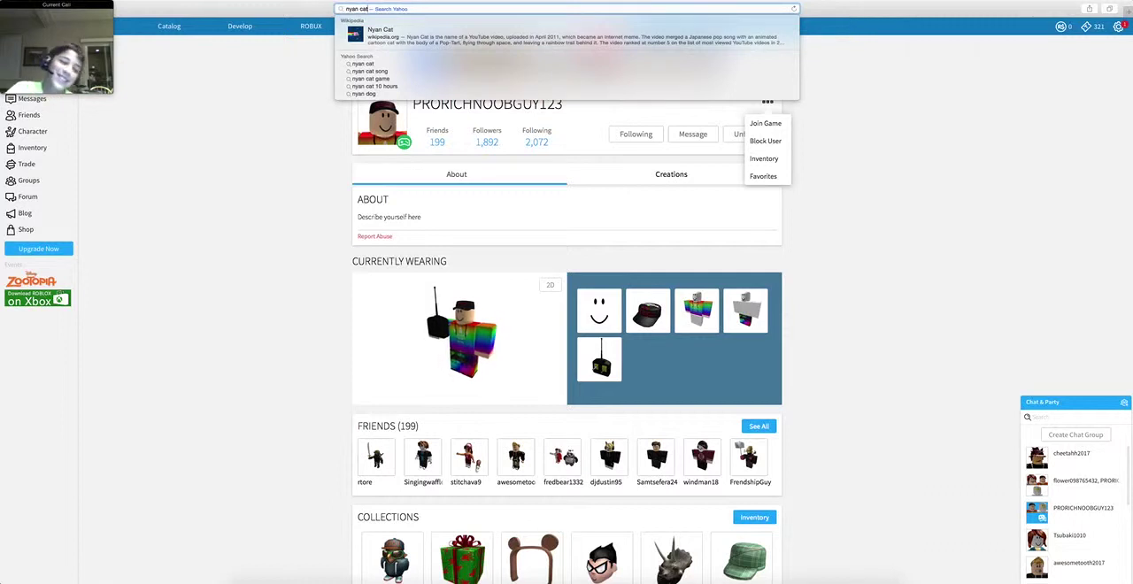
{"action": "type", "text": " a"}
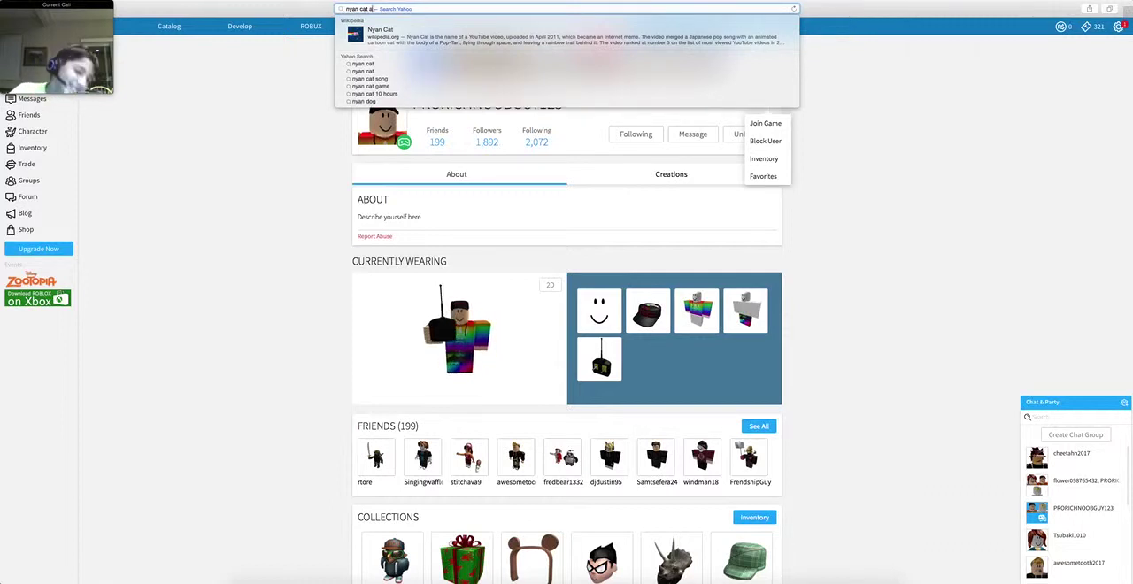
{"action": "type", "text": "nd"}
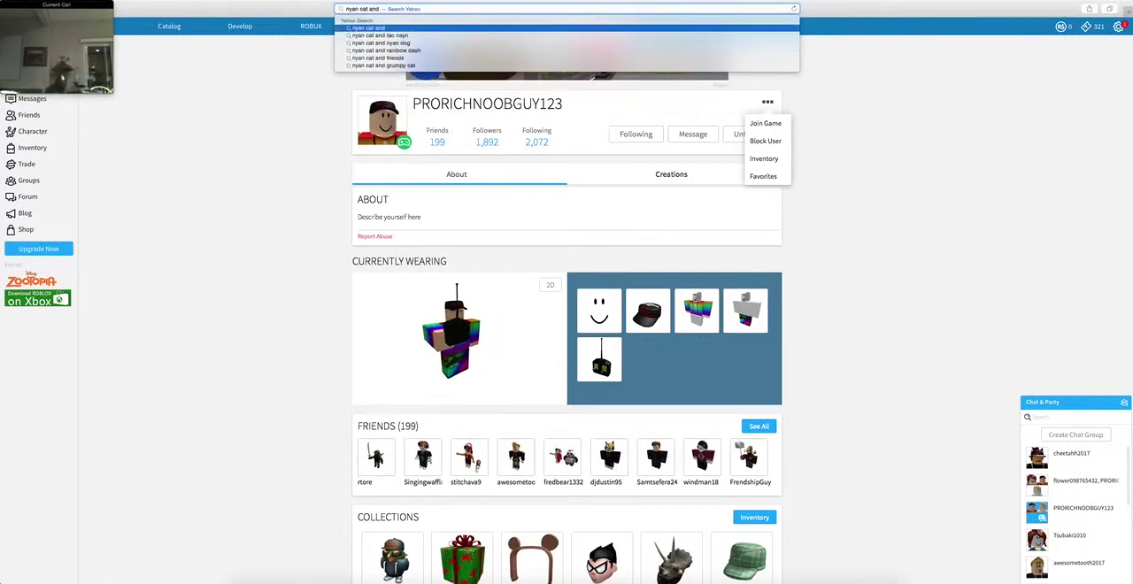
{"action": "type", "text": " a"}
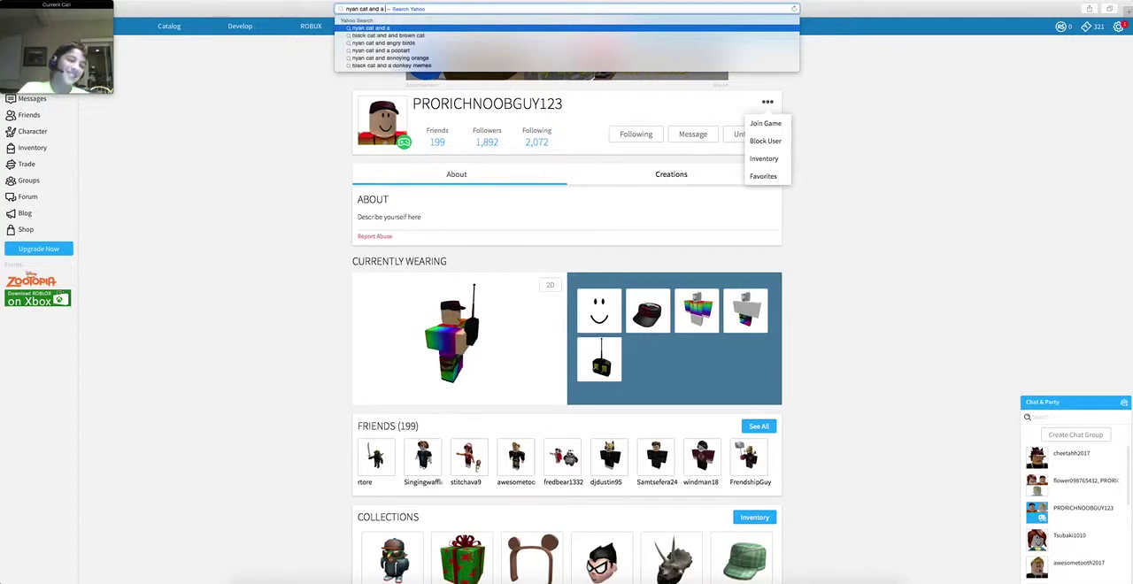
{"action": "type", "text": " toaster"}
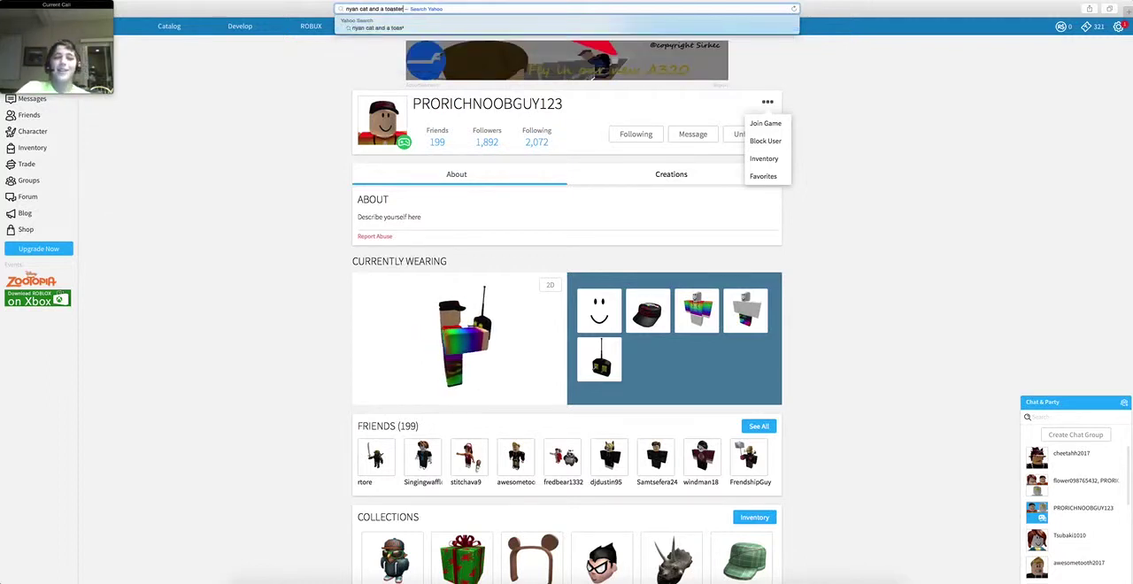
{"action": "key", "text": "Return"}
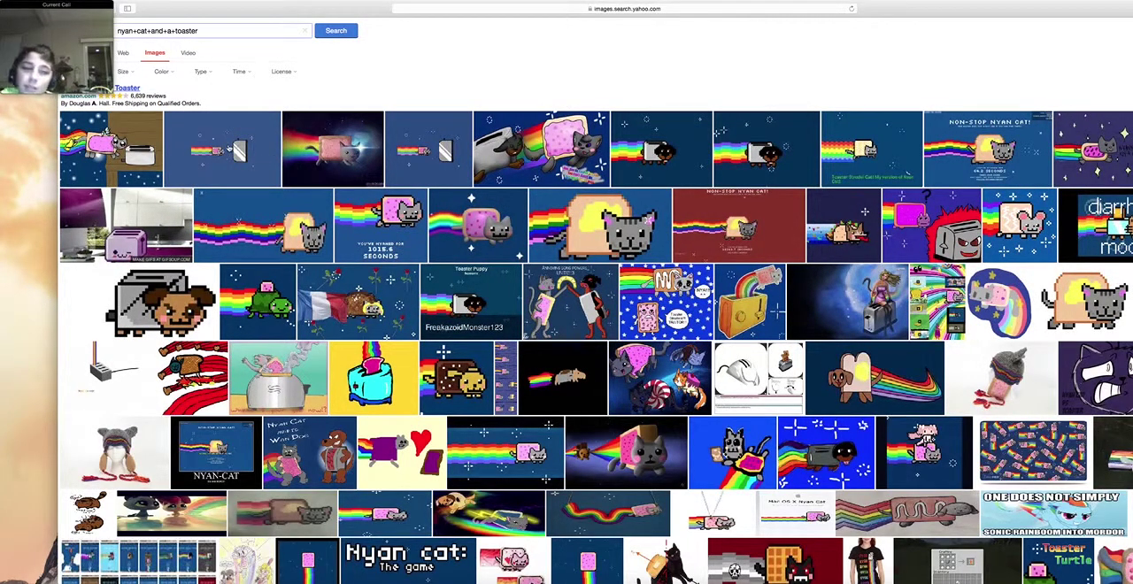
Step: Enlarge the blue pixel-art Nyan Cat toaster image, close the first tab, and reposition the window
{"action": "left_click", "coordinate": [228, 150]}
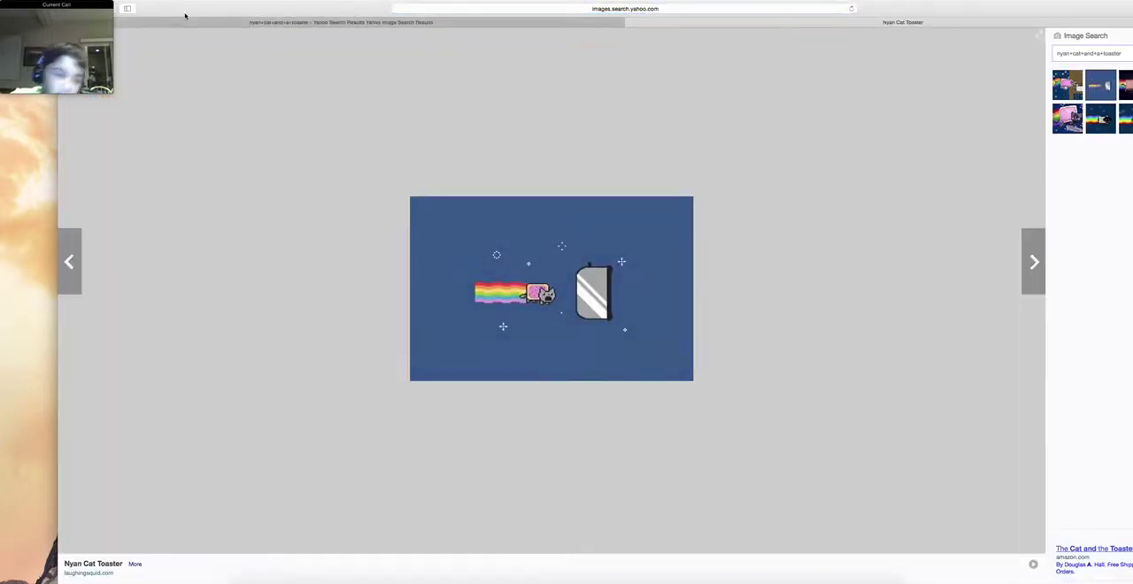
{"action": "left_click_drag", "start_coordinate": [202, 14], "coordinate": [283, 13]}
{"action": "left_click", "coordinate": [145, 24]}
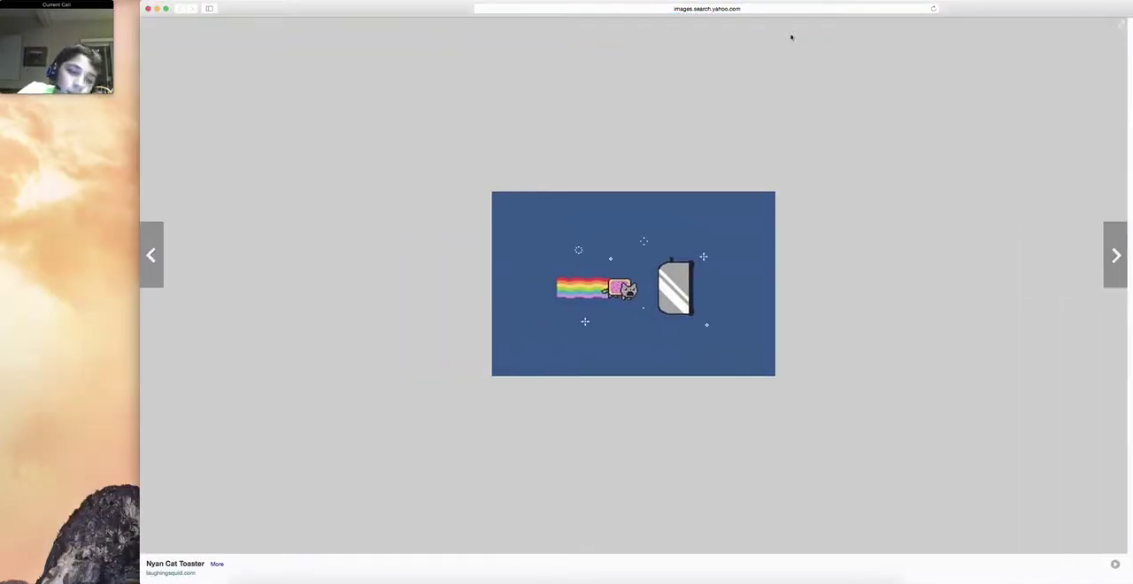
{"action": "mouse_move", "coordinate": [1014, 10]}
{"action": "left_mouse_down"}
{"action": "mouse_move", "coordinate": [787, 7]}
{"action": "mouse_move", "coordinate": [875, 6]}
{"action": "left_mouse_up"}
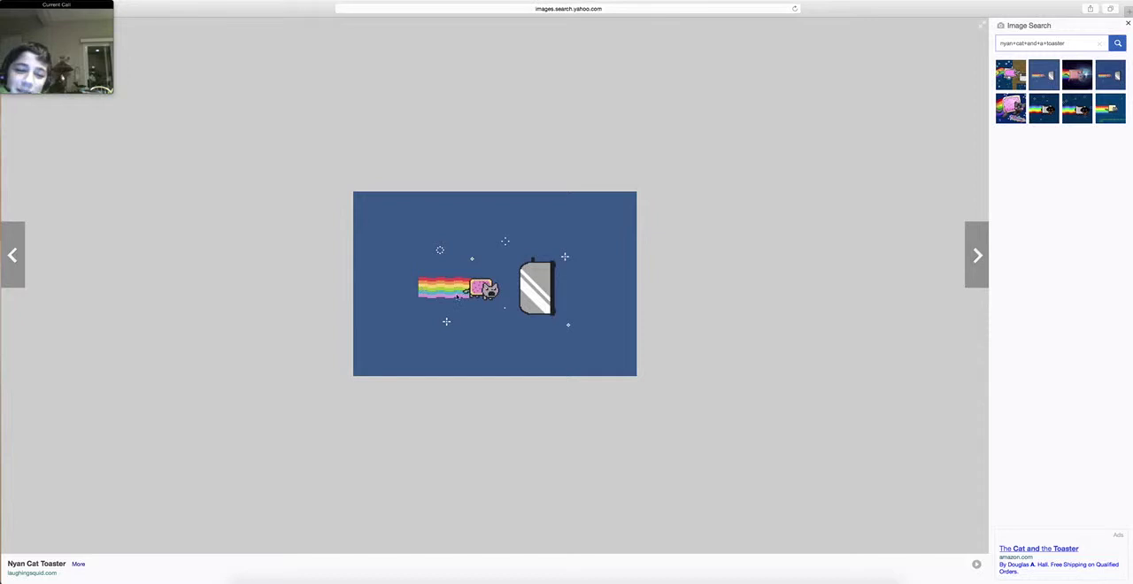
{"action": "key", "text": "Left"}
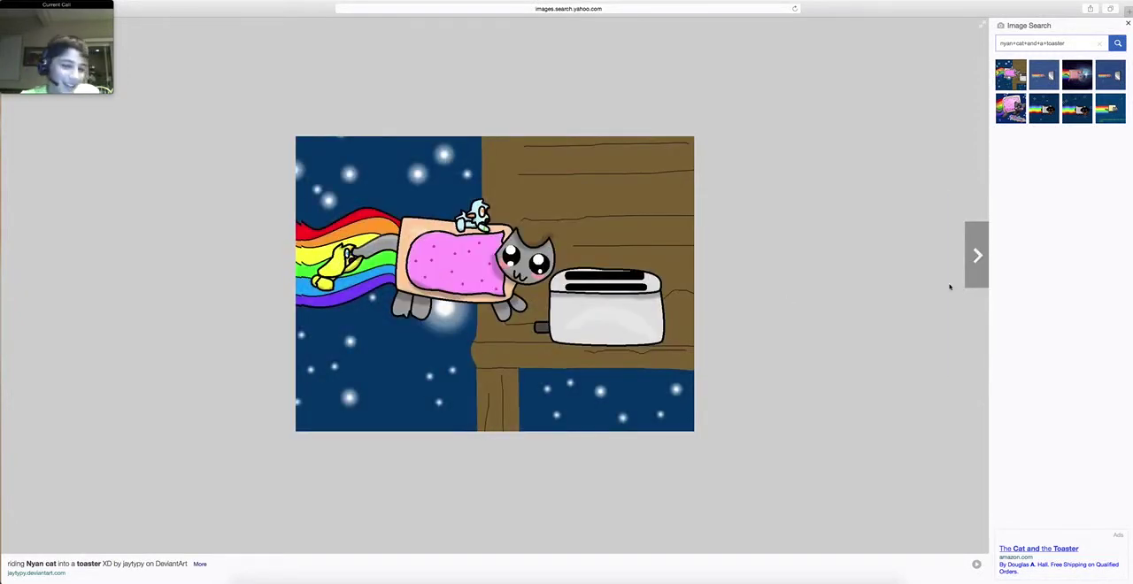
Step: Switch between the pixel and hand-drawn toaster images, then exit full screen
{"action": "left_click", "coordinate": [1037, 82]}
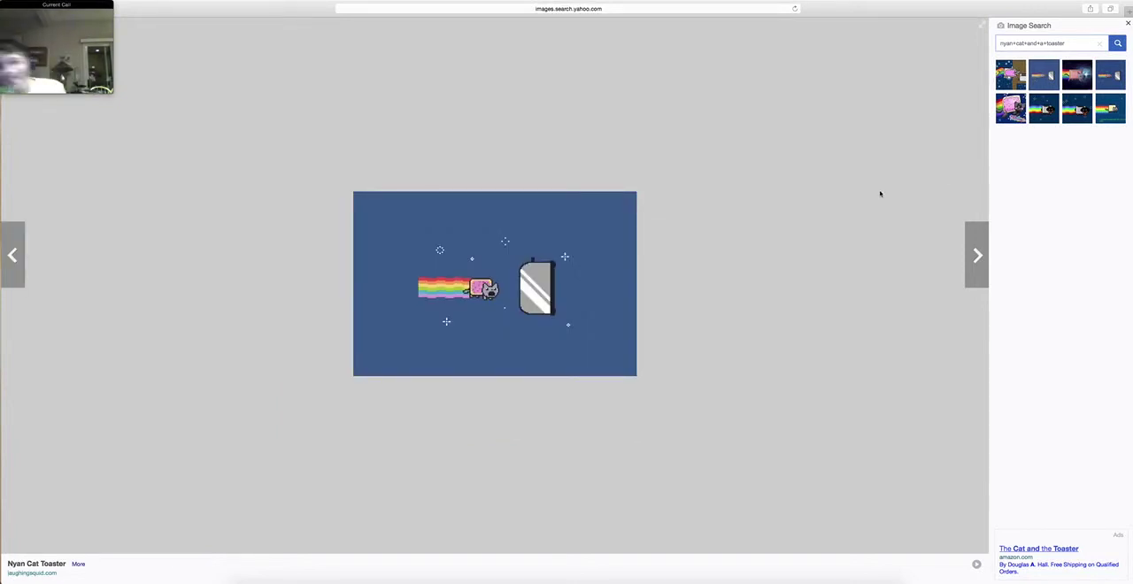
{"action": "left_click", "coordinate": [1000, 73]}
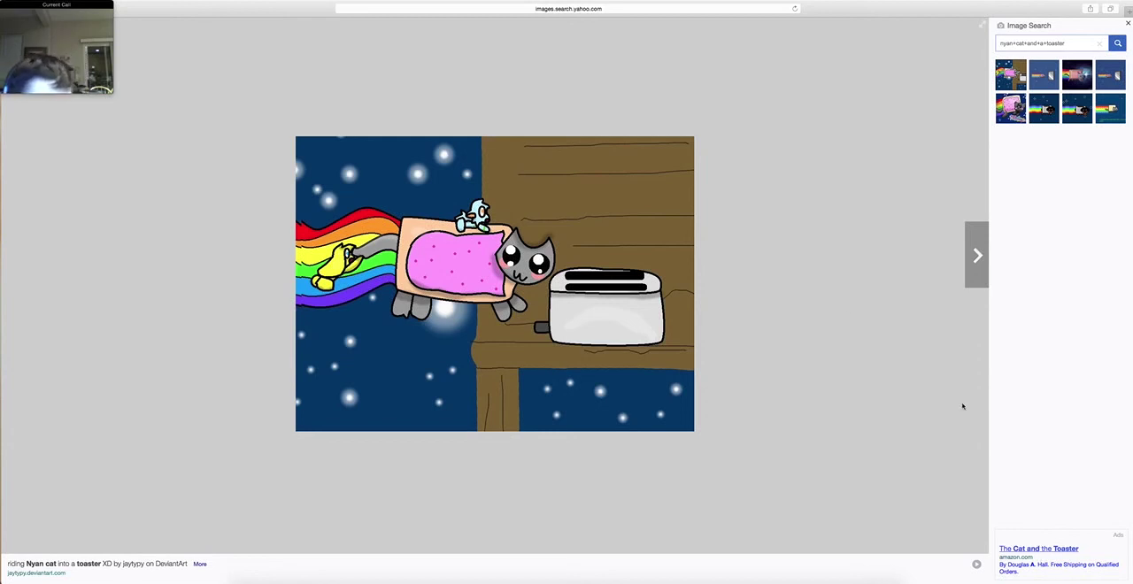
{"action": "key", "text": "ctrl+super+f"}
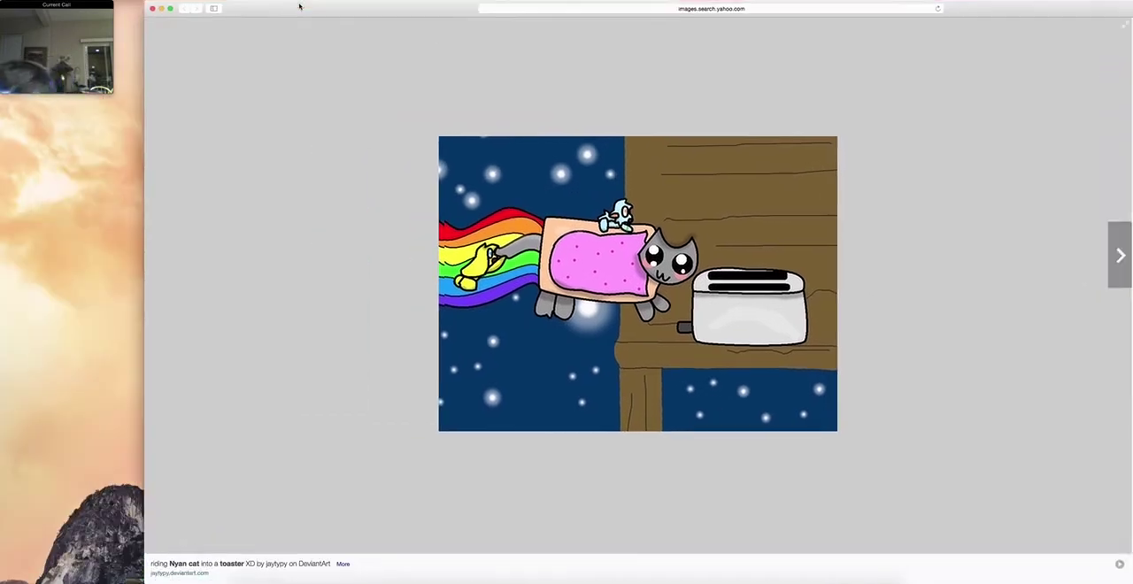